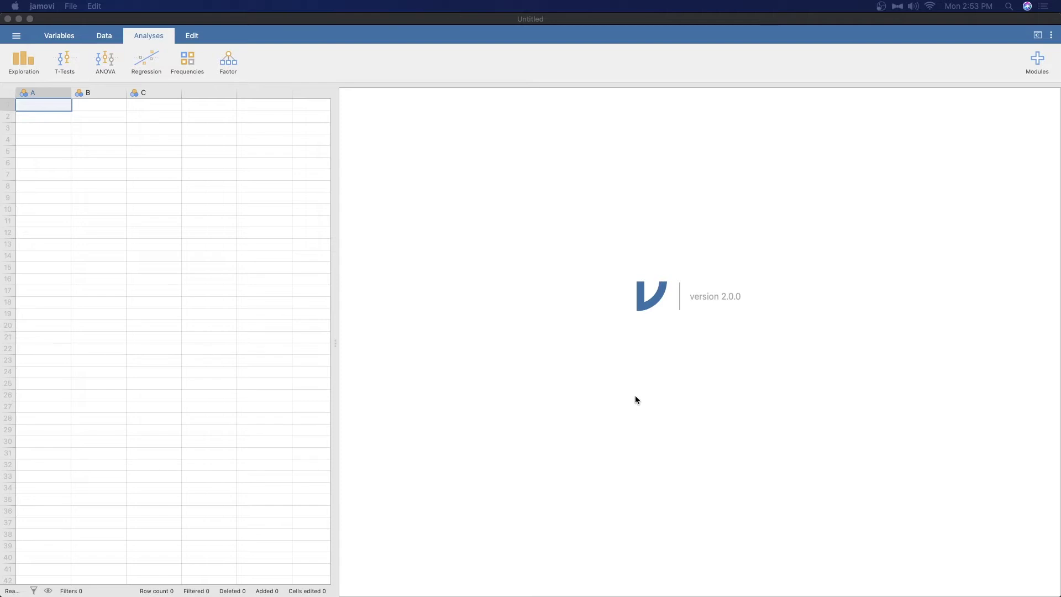
Rename variable A to Subject in the Variables list.
mouse_move(635, 396)
left_mouse_down()
mouse_move(617, 230)
mouse_move(711, 333)
mouse_move(717, 300)
left_mouse_up()
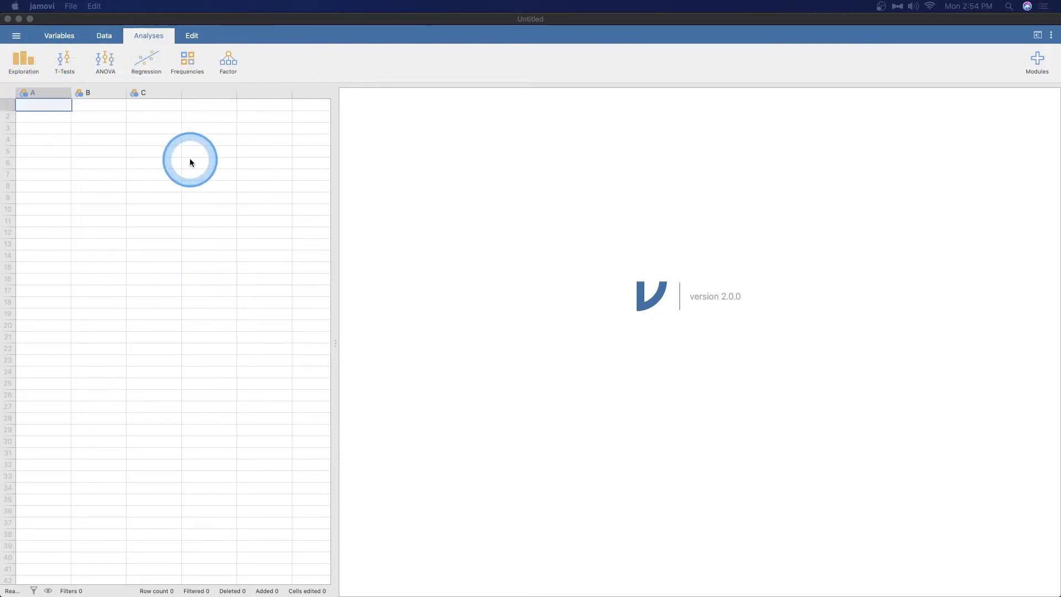
left_click(62, 36)
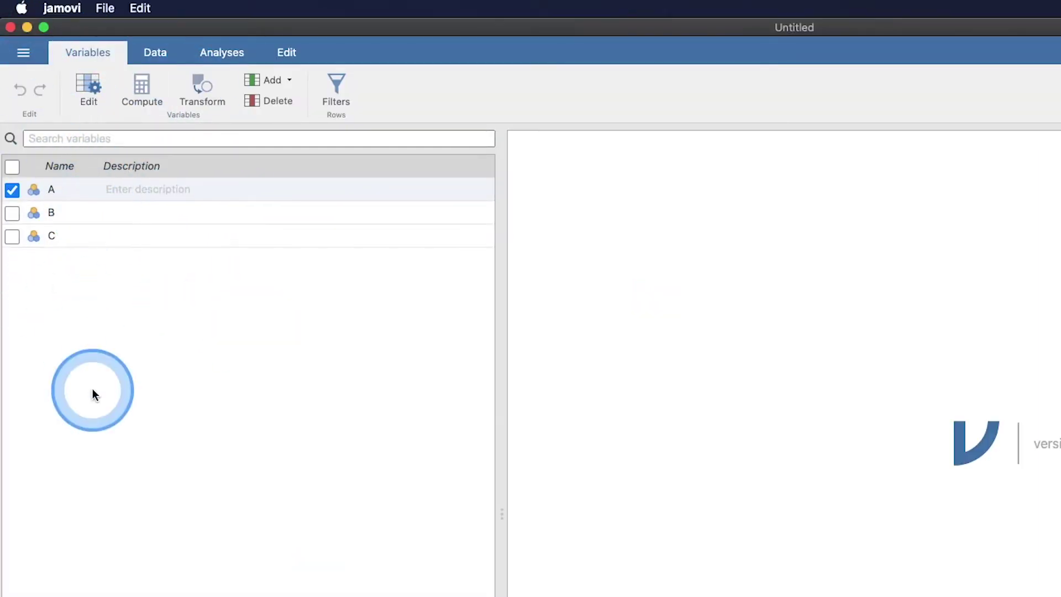
left_click(166, 51)
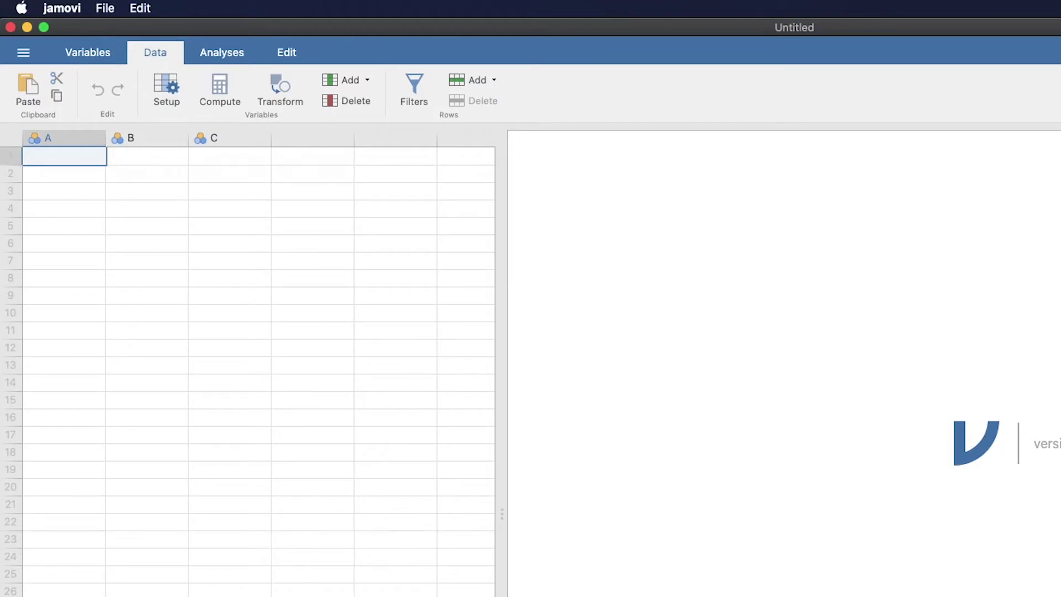
left_click(91, 52)
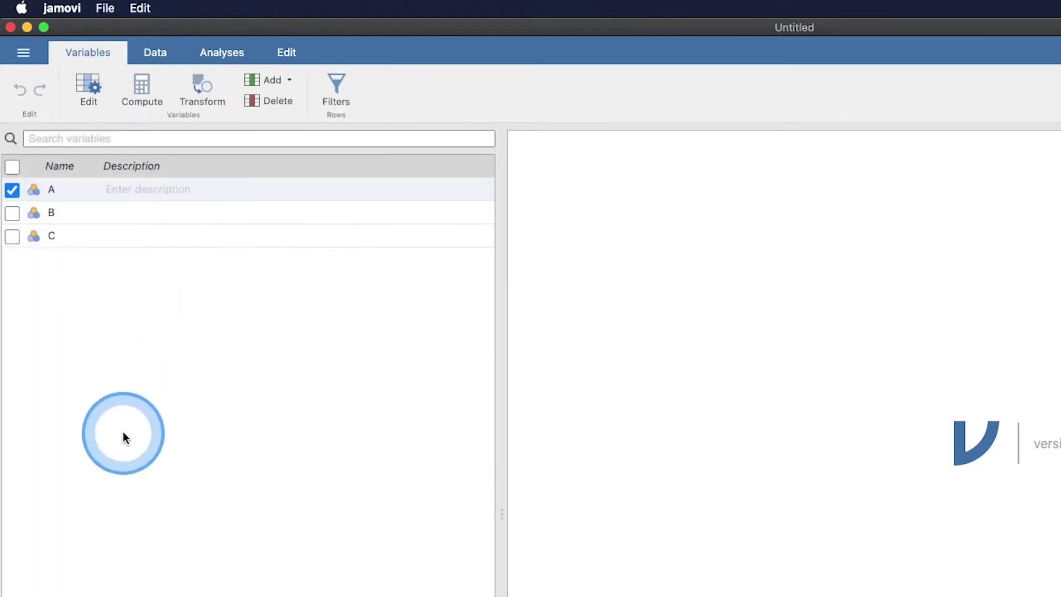
left_click(66, 188)
double_click(42, 187)
type("Subje")
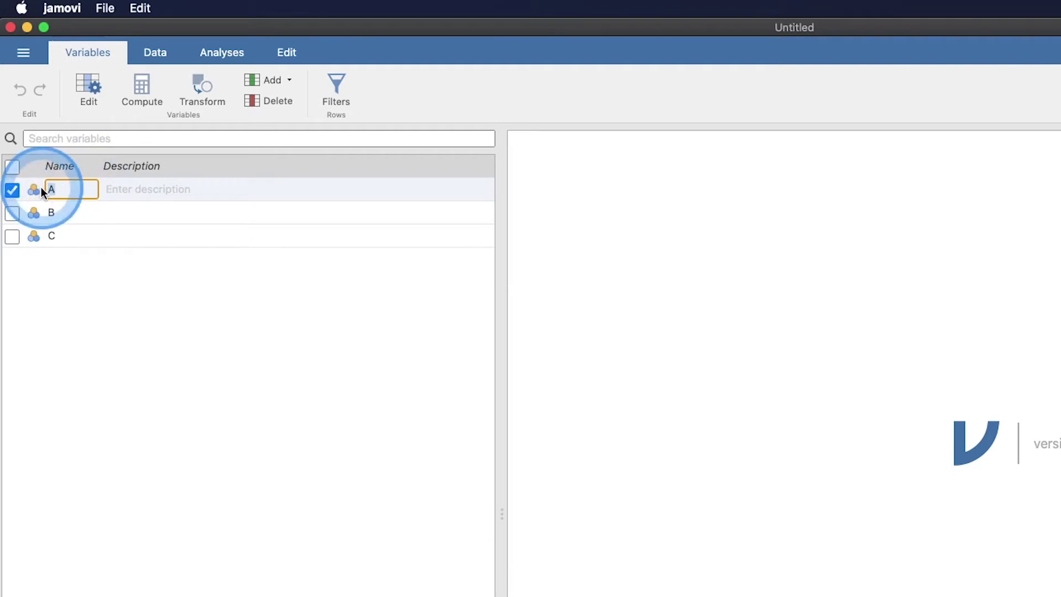
type("ct")
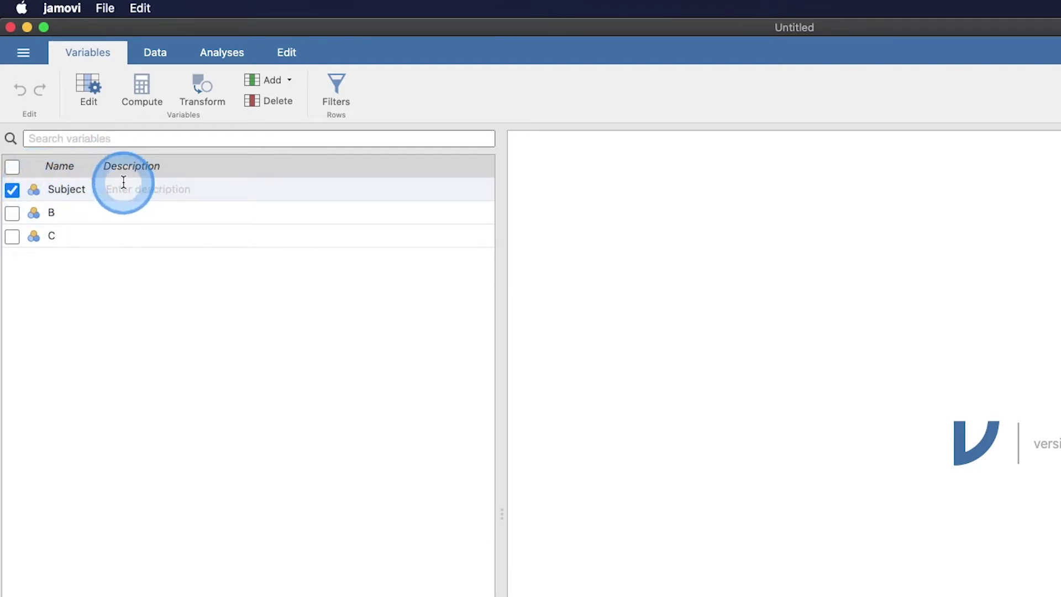
Describe Subject as 'Case number representing a single person'.
left_click(142, 188)
type("Case")
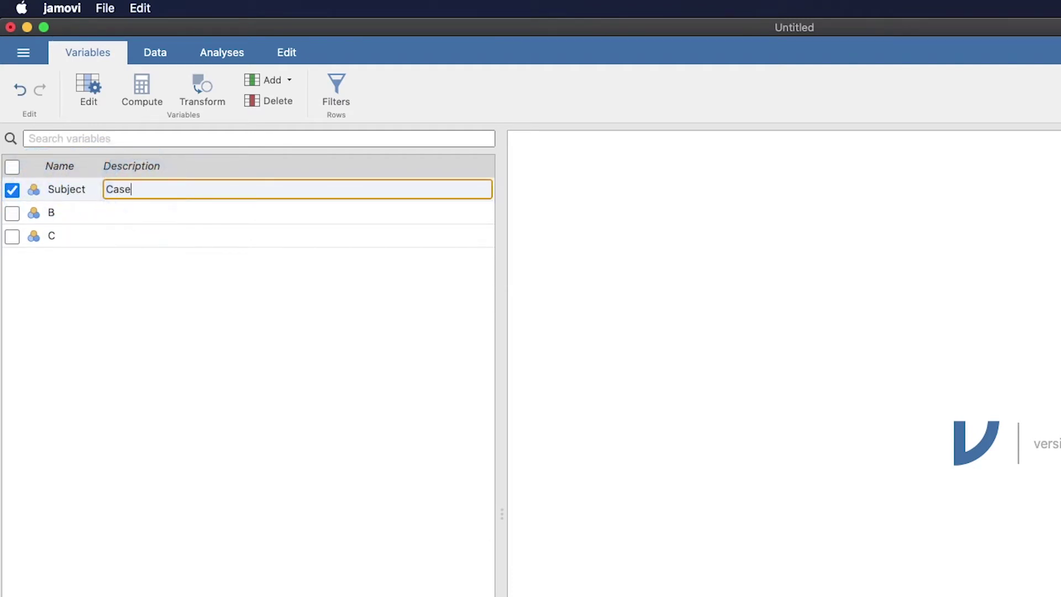
type(" number repre")
key("BackSpace")
key("BackSpace")
type("epresenting ")
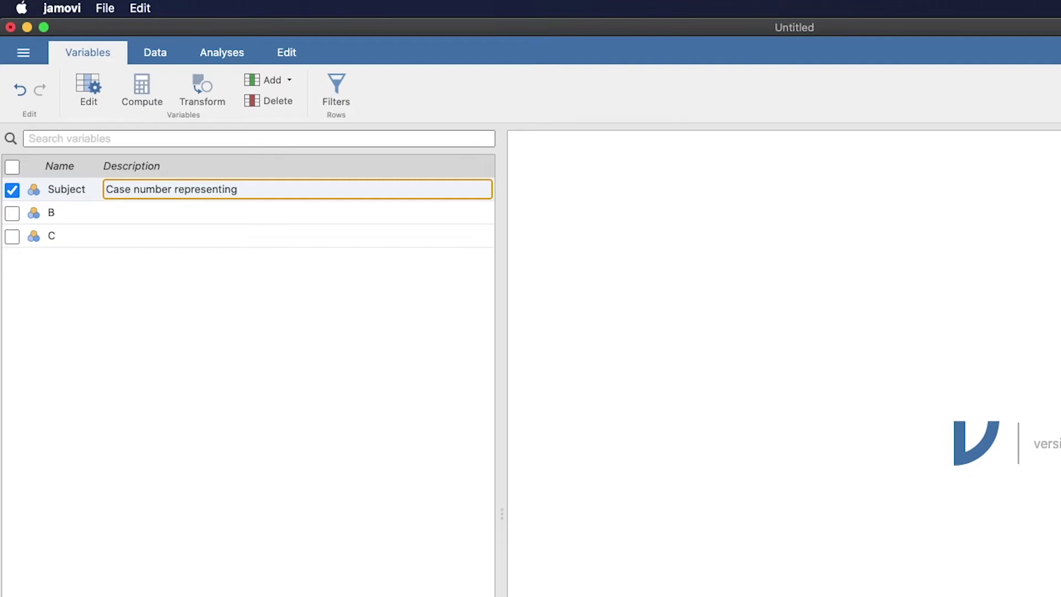
type("a single person")
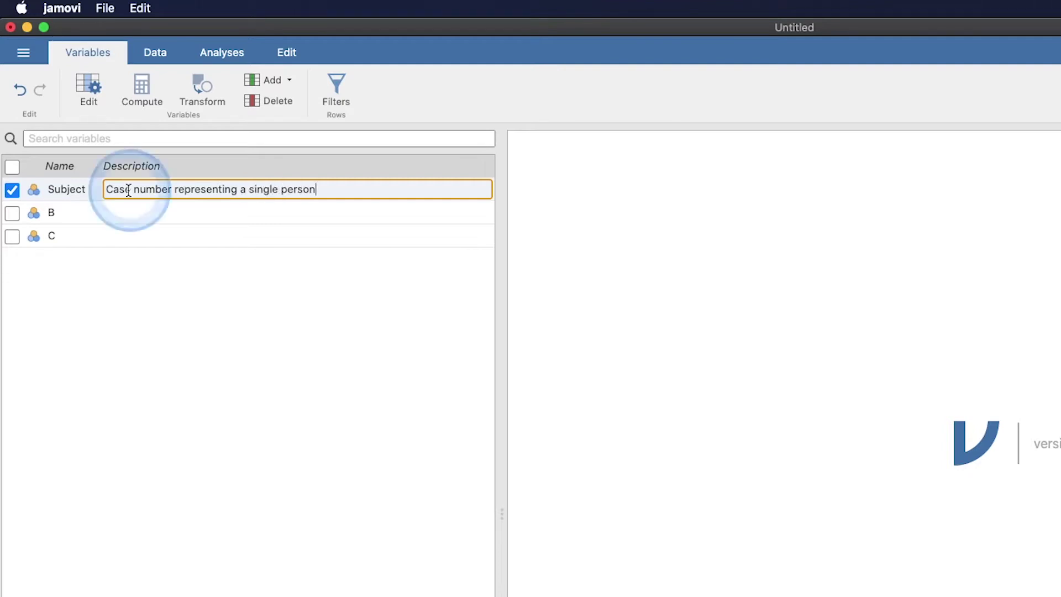
Rename variable B to Height with the description 'In cm'.
left_click(56, 213)
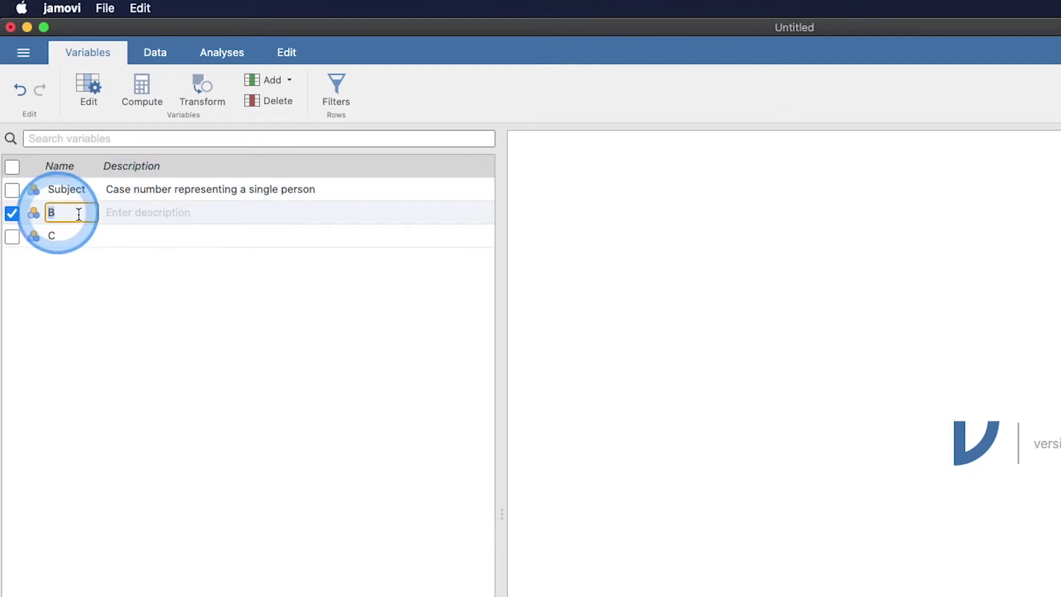
left_click(57, 212)
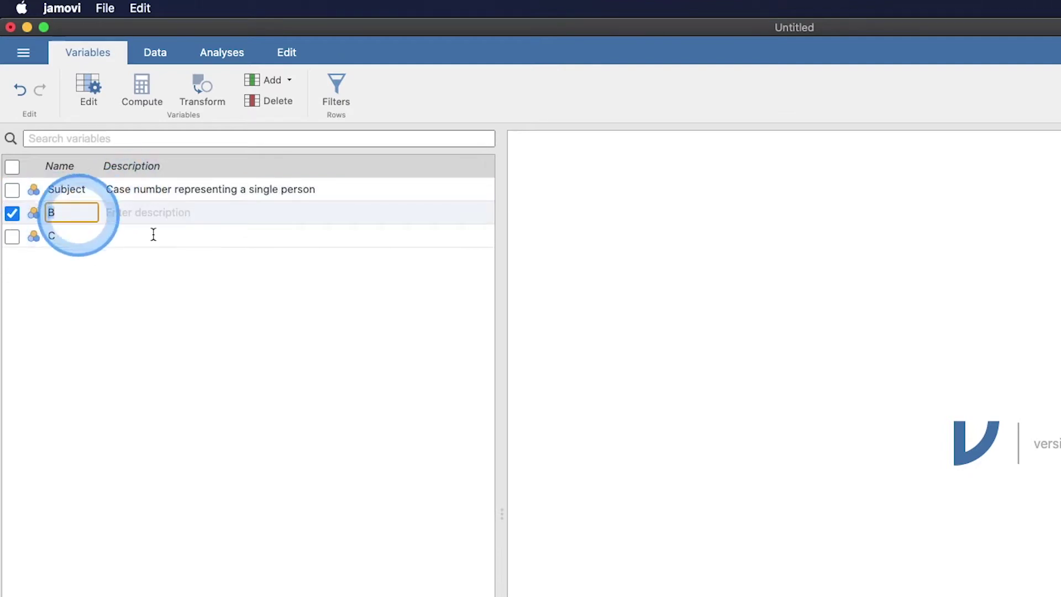
left_click(239, 264)
left_click(238, 263)
type("Height")
left_click(221, 205)
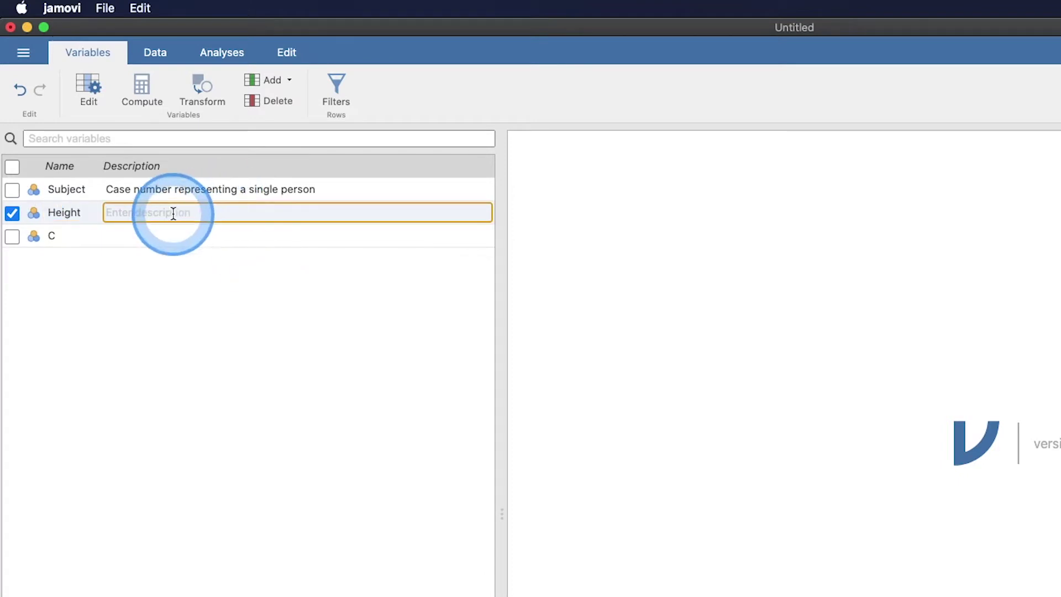
type("in CM")
key("BackSpace")
key("BackSpace")
type("cm")
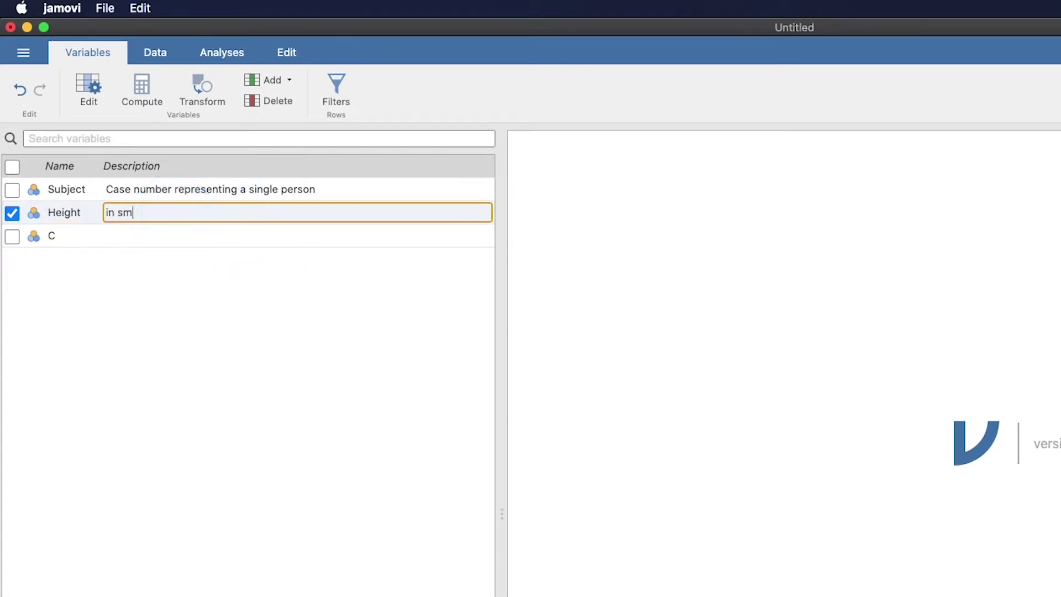
key("BackSpace")
key("BackSpace")
key("BackSpace")
key("BackSpace")
left_click(170, 214)
type("In cm")
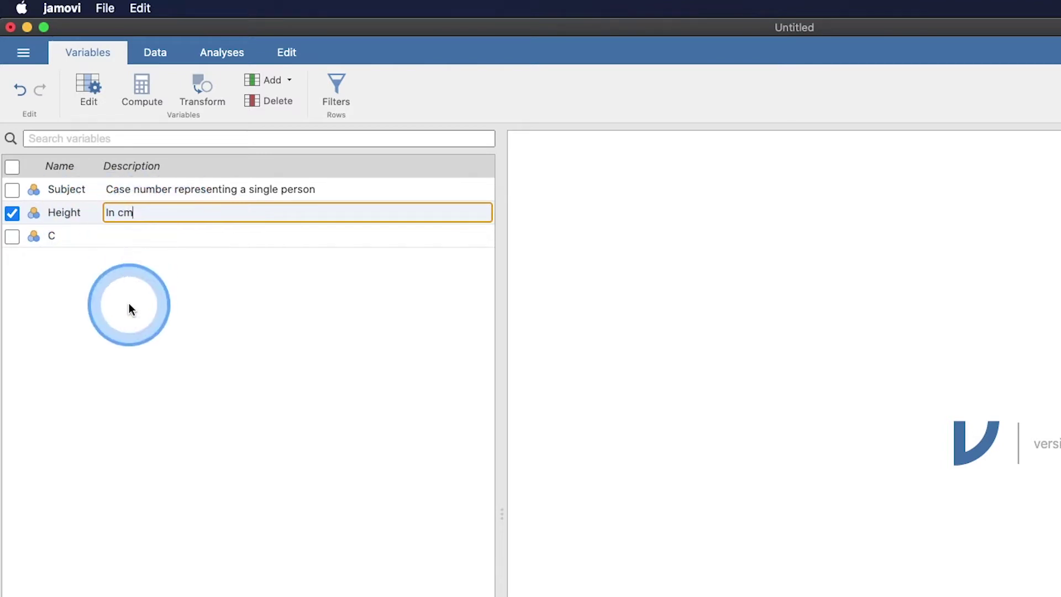
Rename variable C to Weight with the description 'In kg'.
left_click(52, 235)
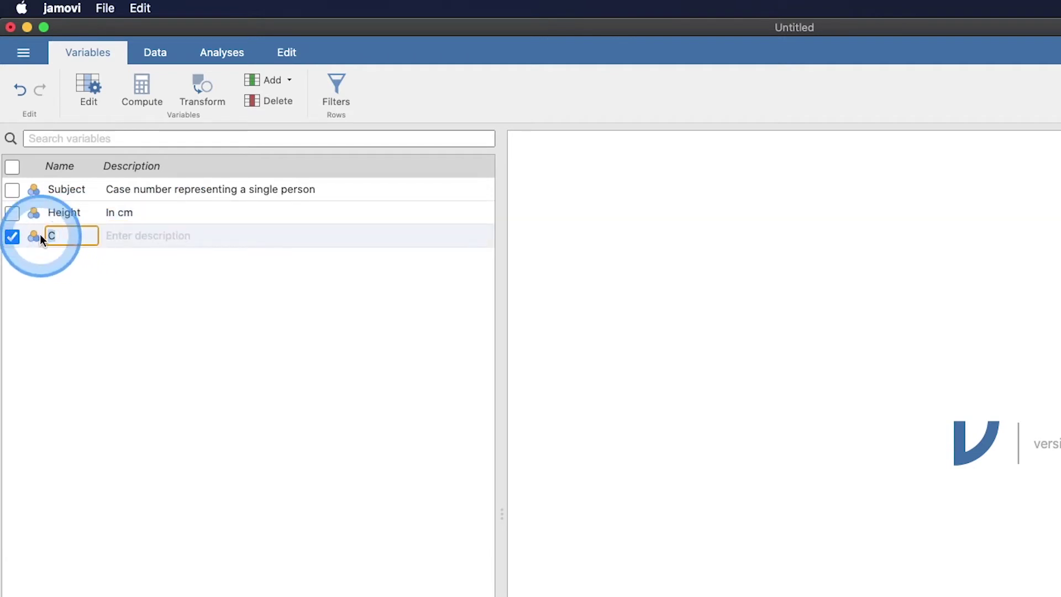
type("weight")
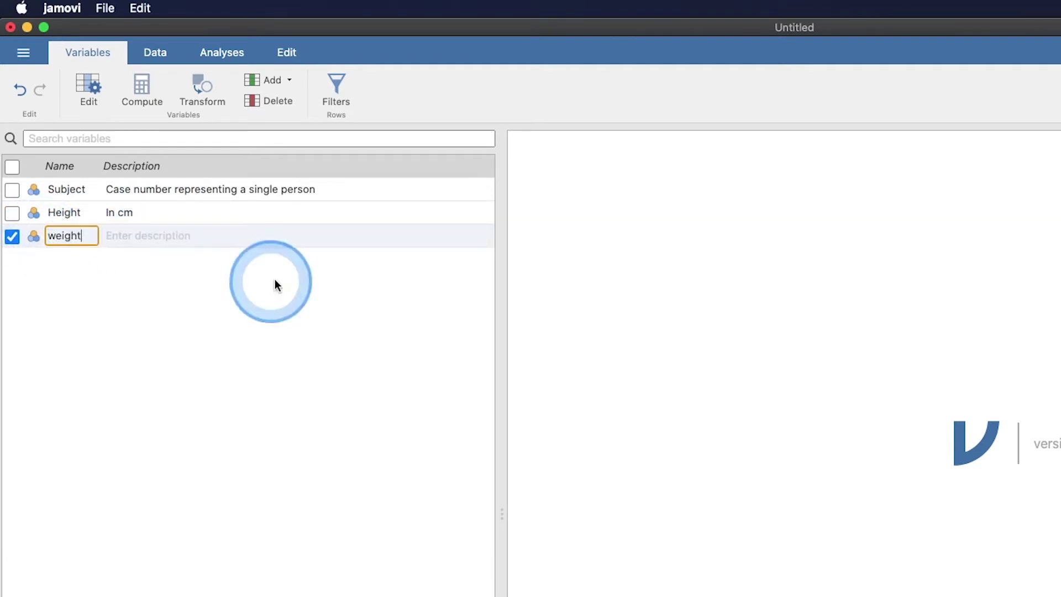
left_click(114, 237)
type("in")
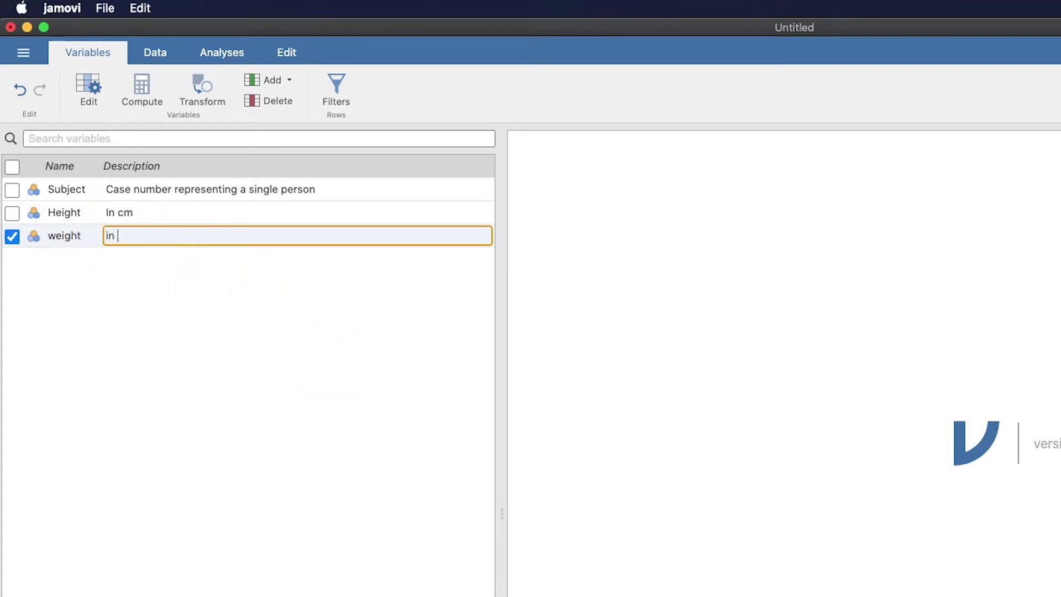
key("BackSpace")
key("BackSpace")
key("BackSpace")
left_click(154, 246)
type("In")
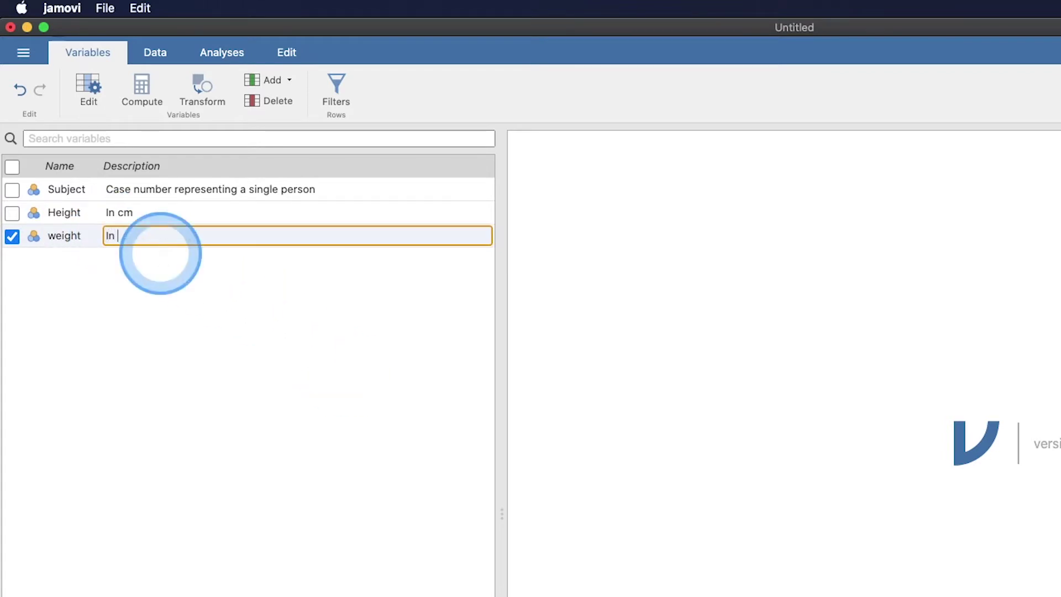
type(" kg")
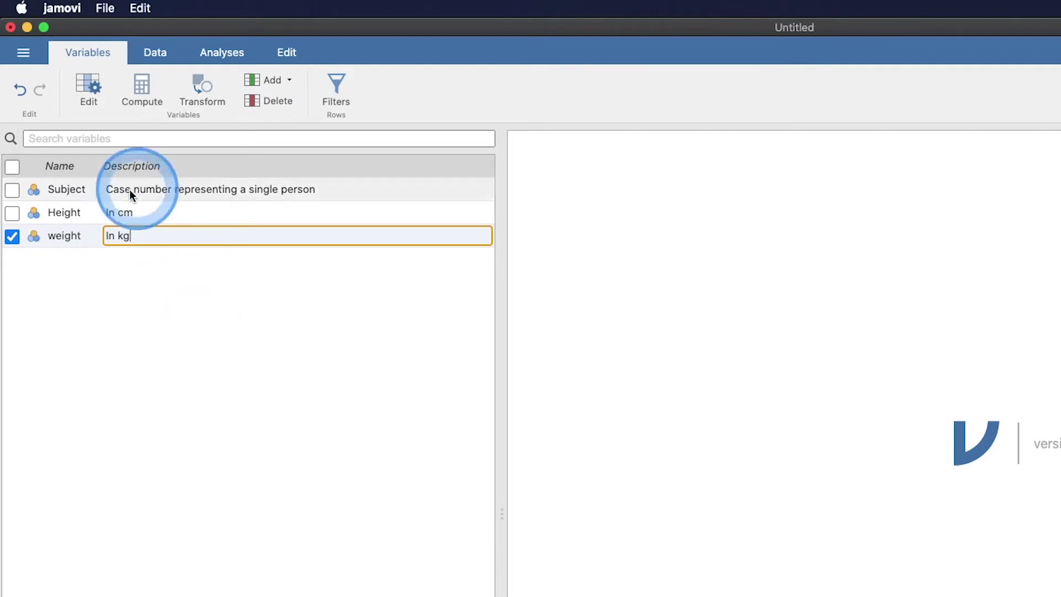
left_click(55, 236)
key("BackSpace")
type("W")
key("Return")
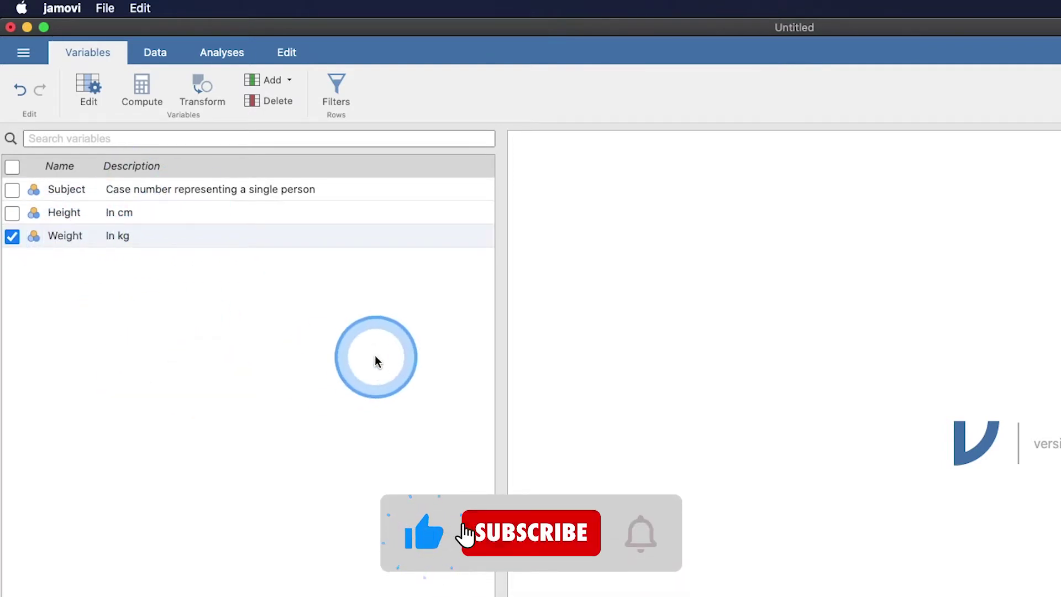
Open Subject's Data Variable setup, showing Nominal measure type and Integer data type.
right_click(76, 193)
left_click(15, 326)
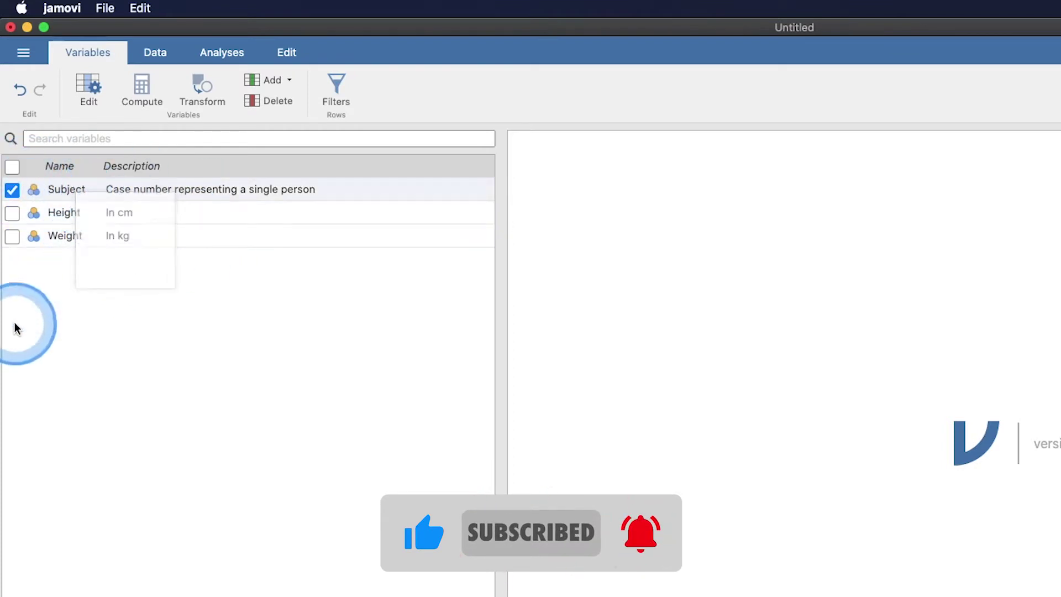
double_click(34, 189)
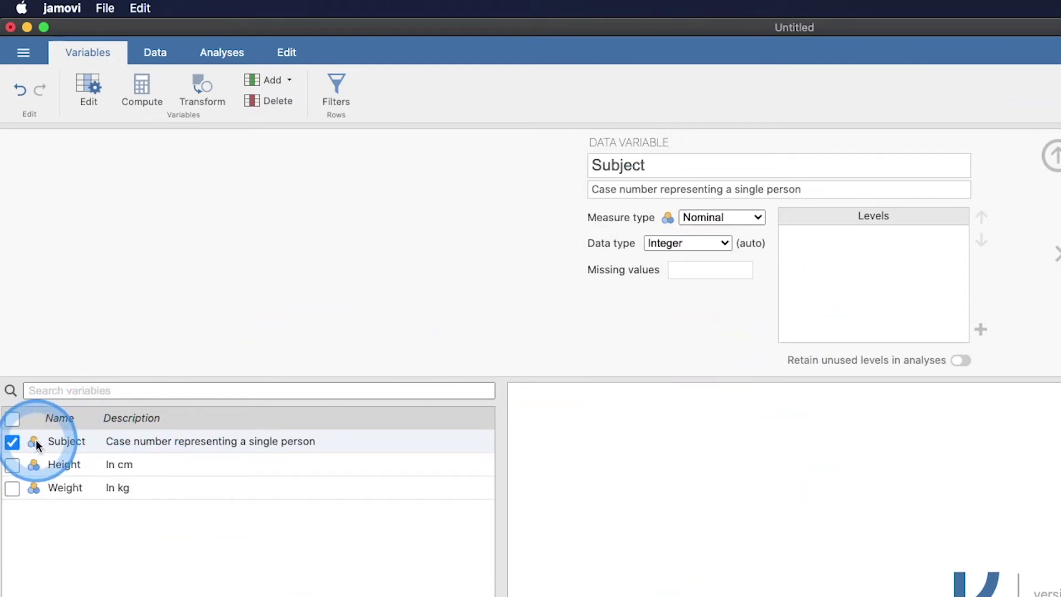
left_click(161, 60)
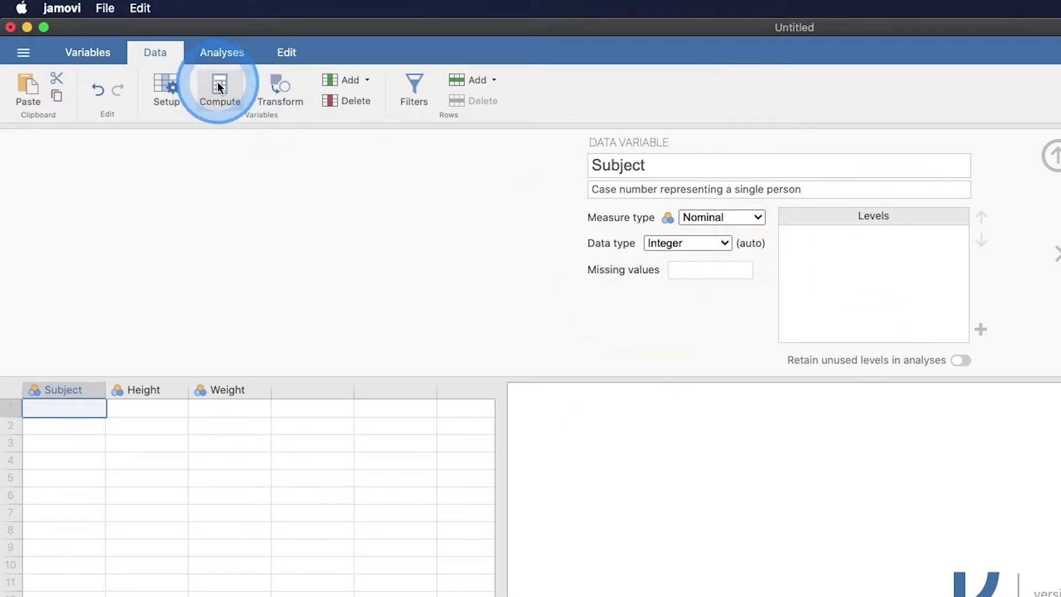
left_click(93, 55)
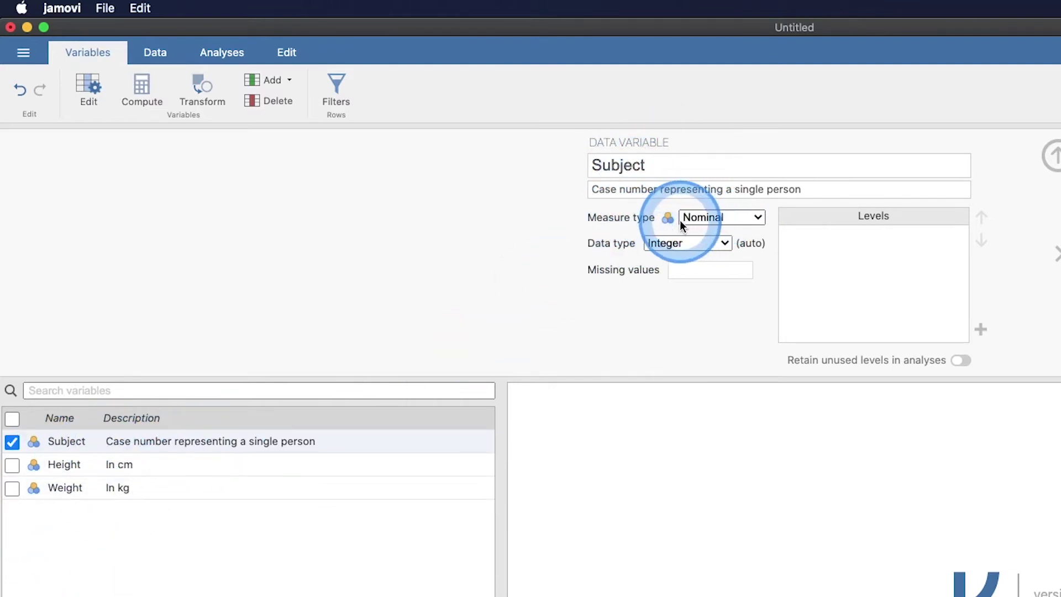
Change Subject's measure type to ID, leaving its data type as Integer.
left_click(733, 219)
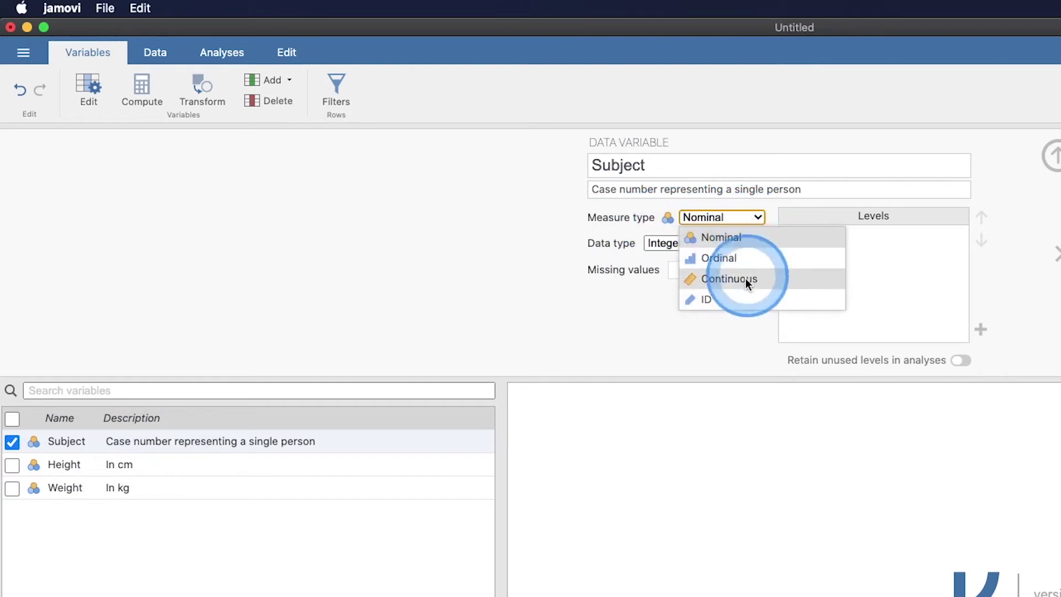
left_click(708, 298)
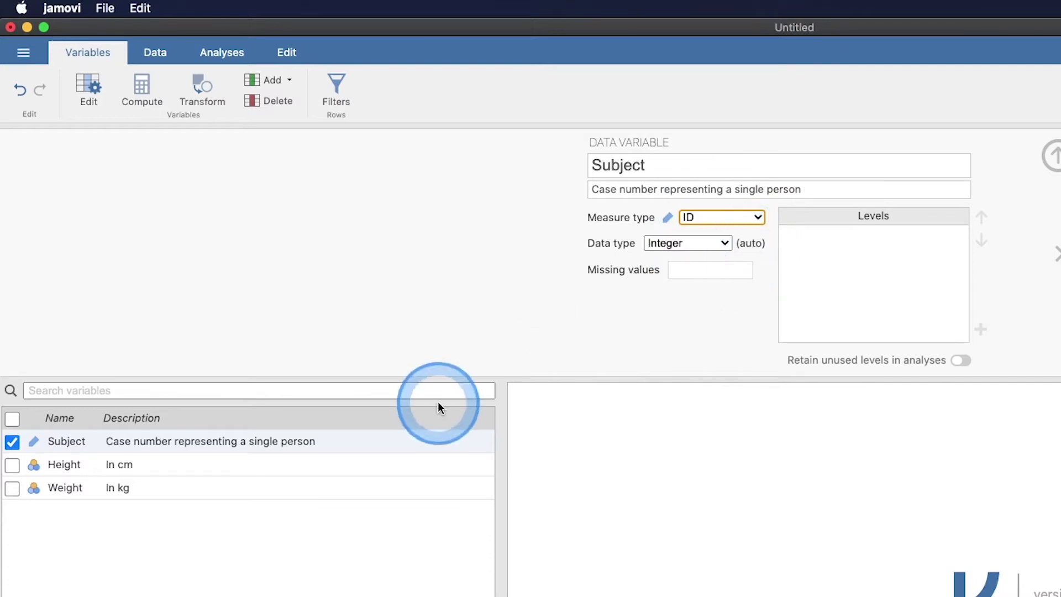
left_click(155, 52)
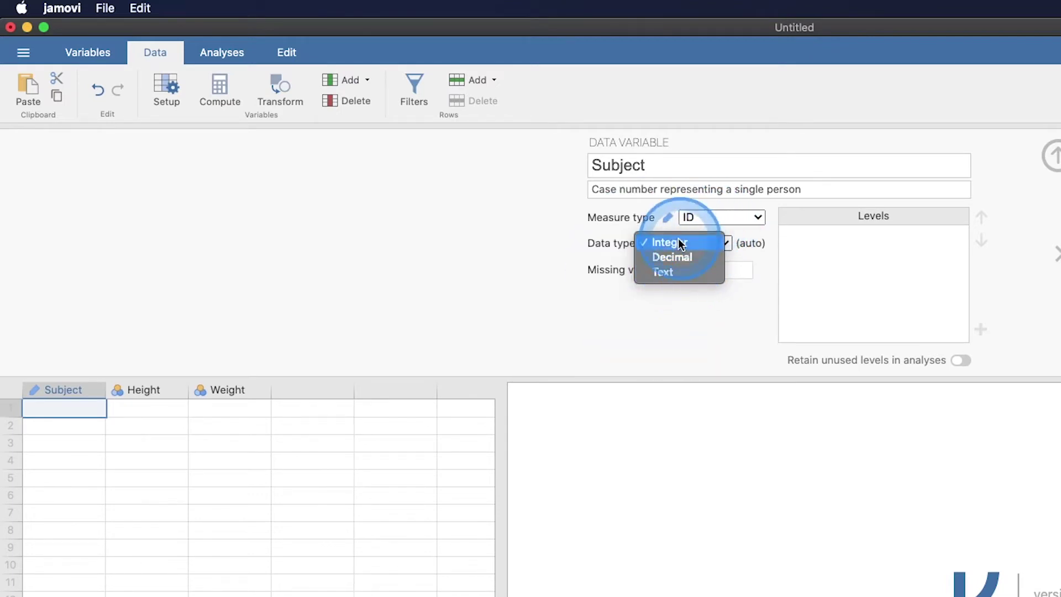
left_click(608, 243)
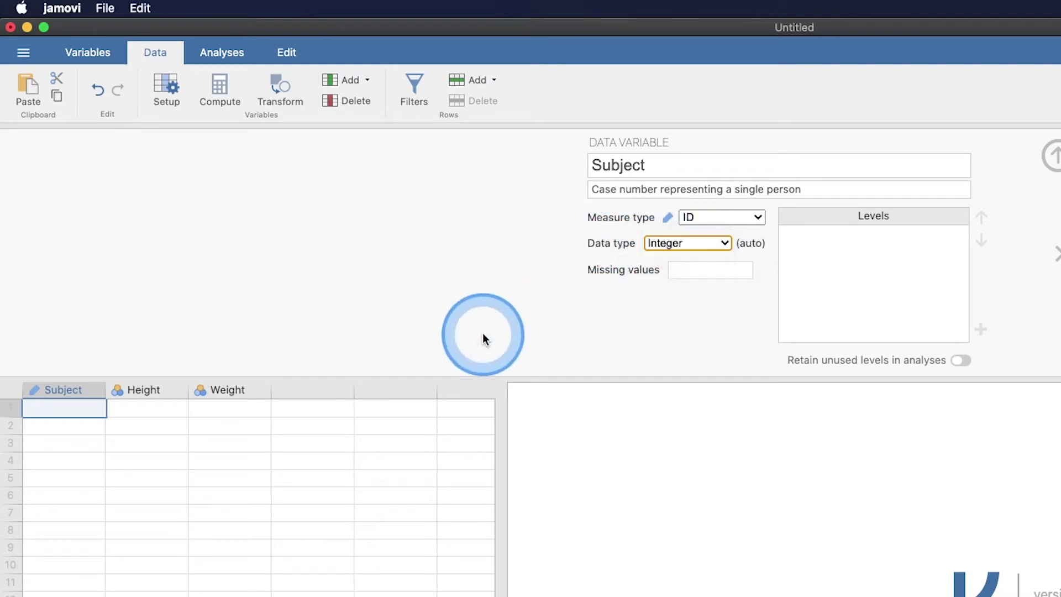
Leave Subject with no missing values and close its setup panel.
left_click(685, 271)
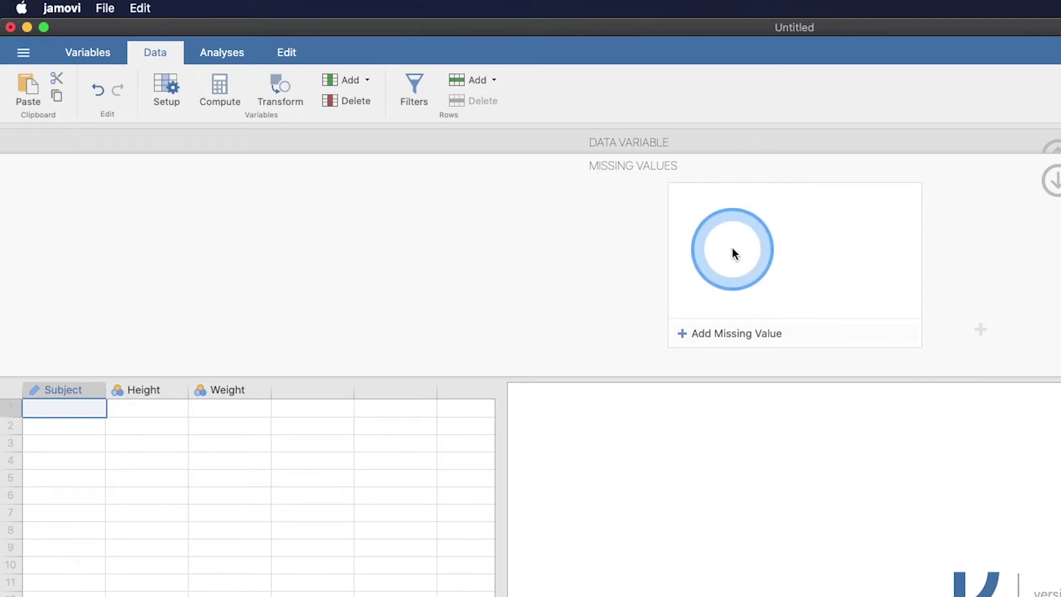
left_click(1050, 181)
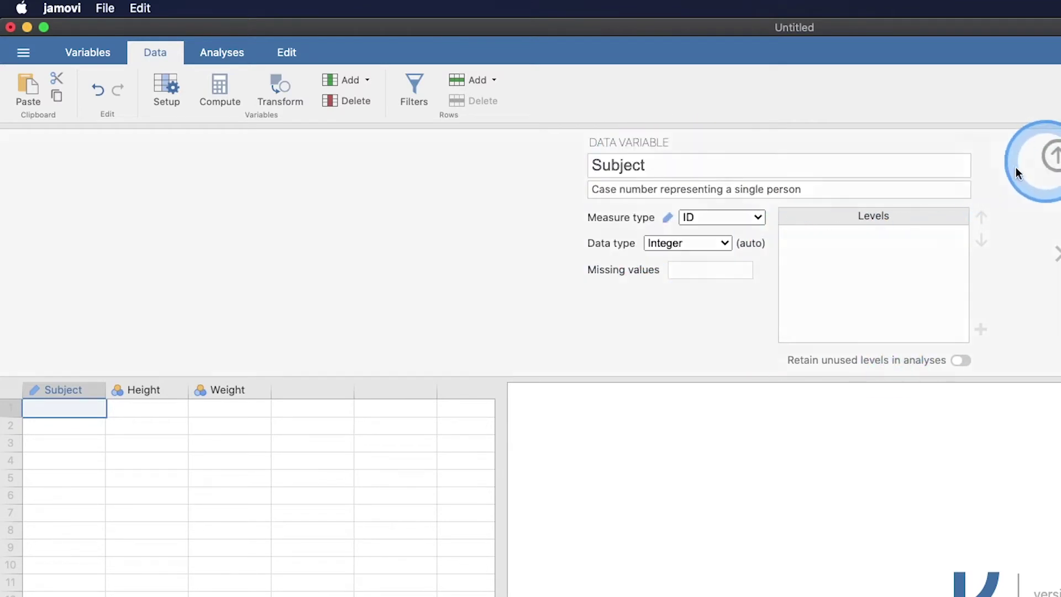
left_click(1051, 156)
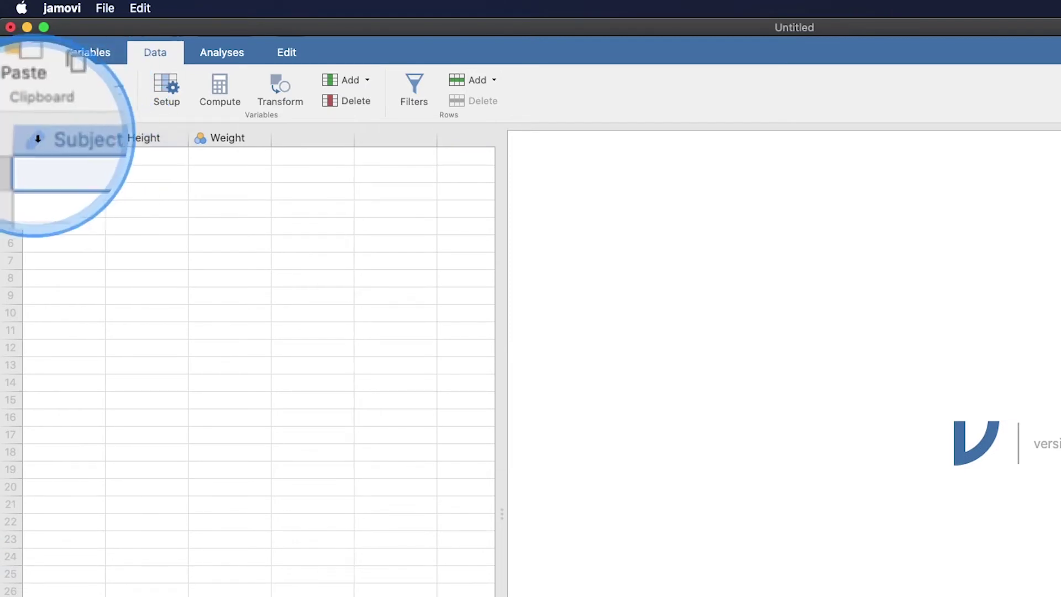
Open Height's setup and change its measure type from Nominal to Continuous.
left_click(124, 139)
double_click(124, 138)
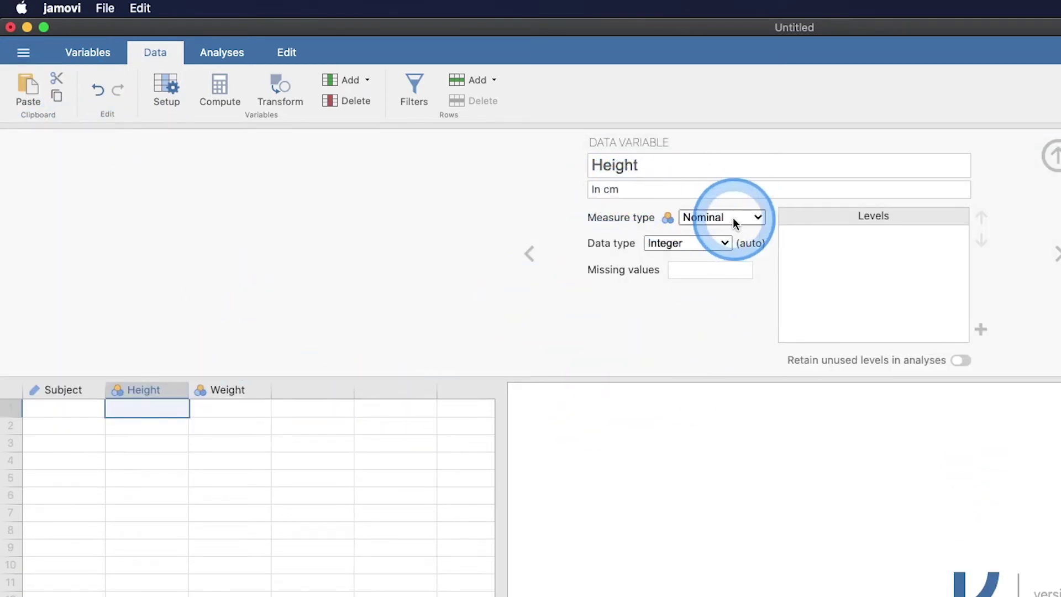
left_click(752, 219)
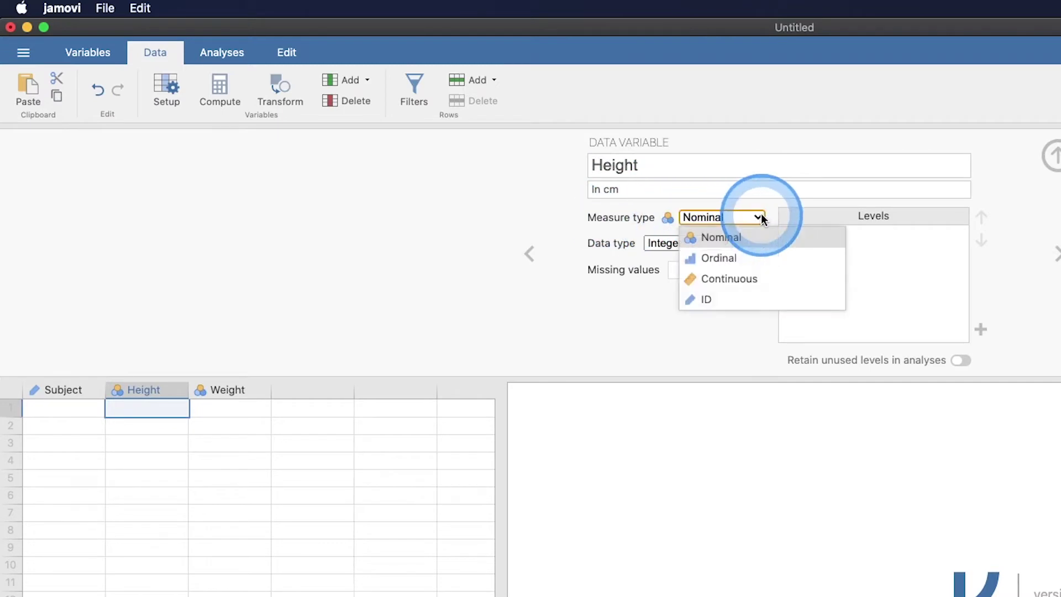
left_click(741, 276)
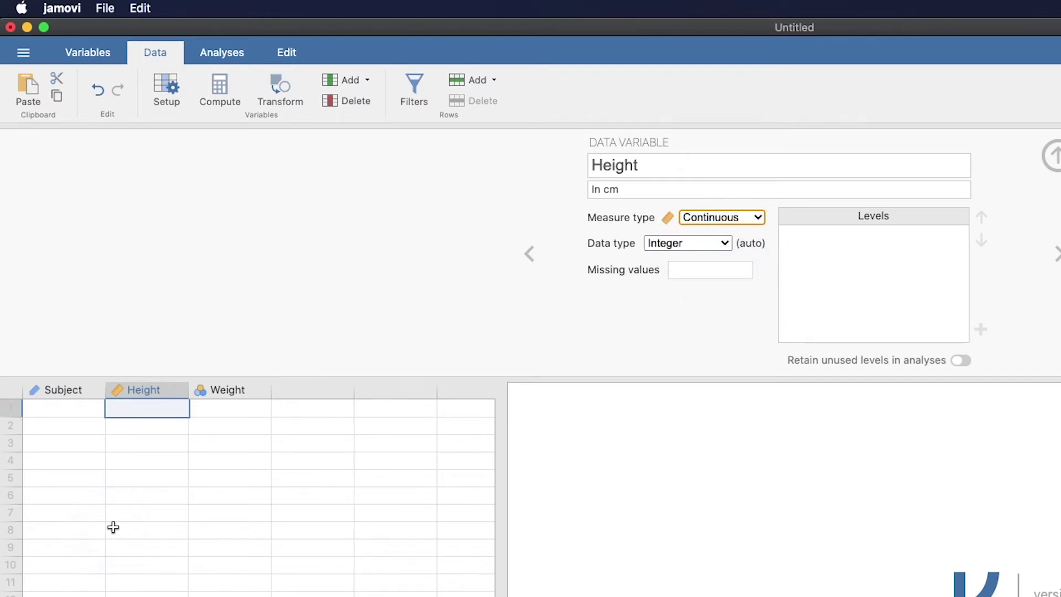
Enter 180.5 in Height row 1 and set Height's data type to Integer.
double_click(156, 410)
type("180.5")
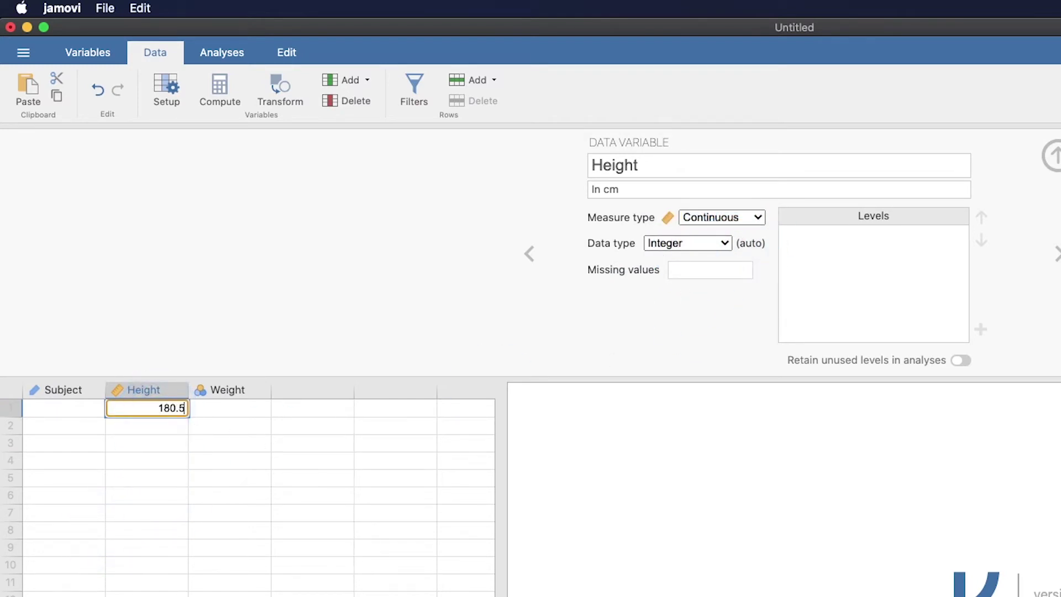
key("Return")
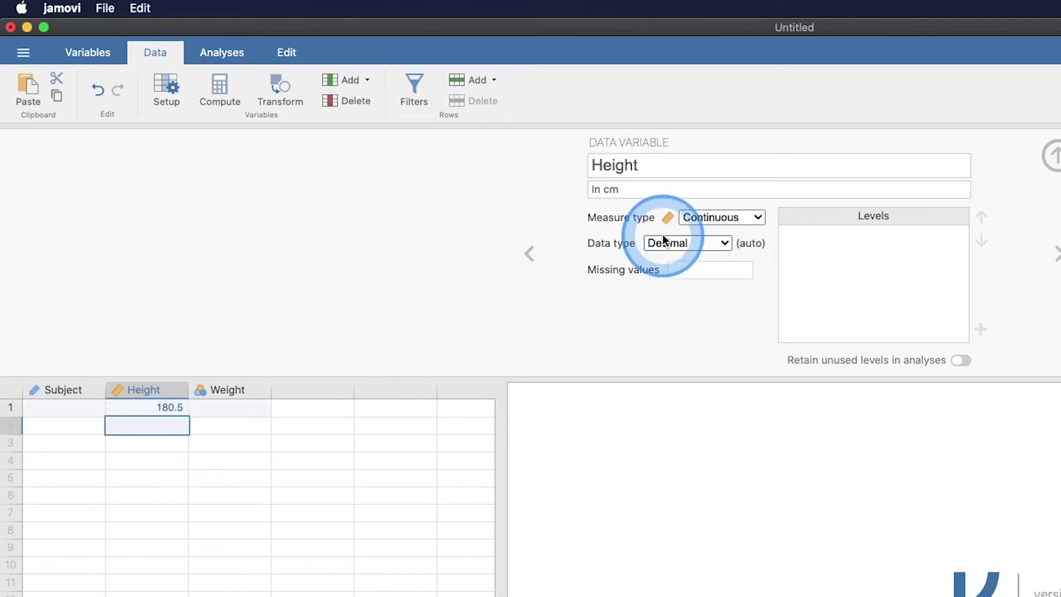
left_click(723, 242)
left_click(697, 225)
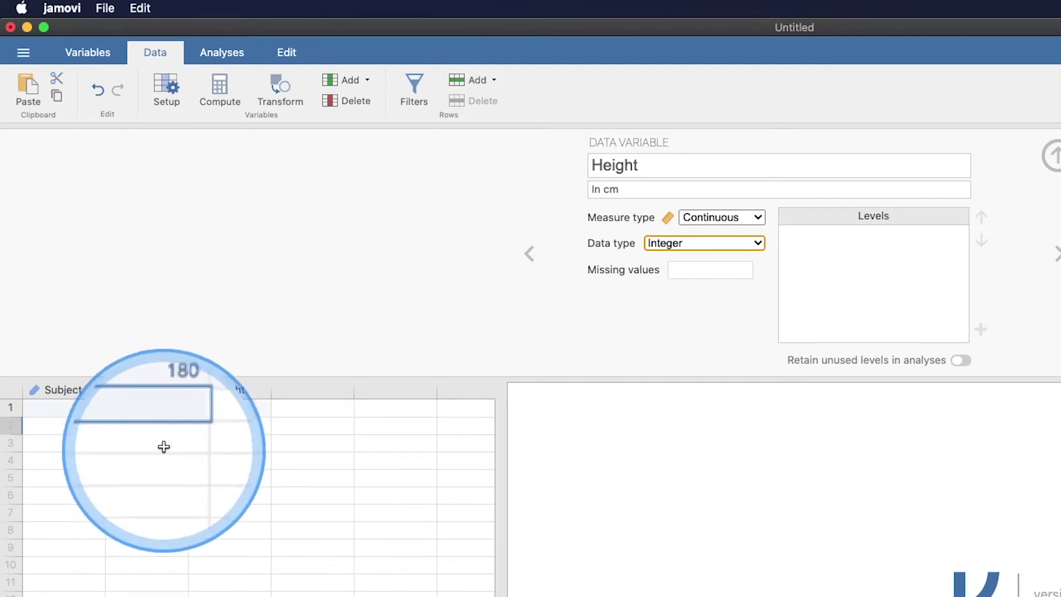
Clear Height row 1, keep Integer data type, and bring up Weight's settings.
double_click(171, 407)
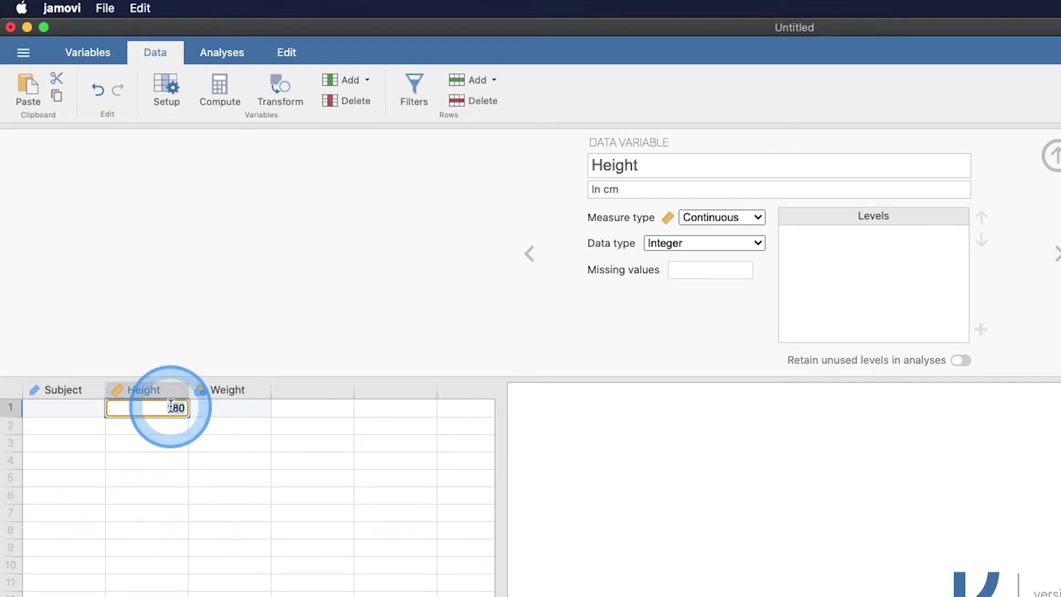
key("BackSpace")
left_click(753, 243)
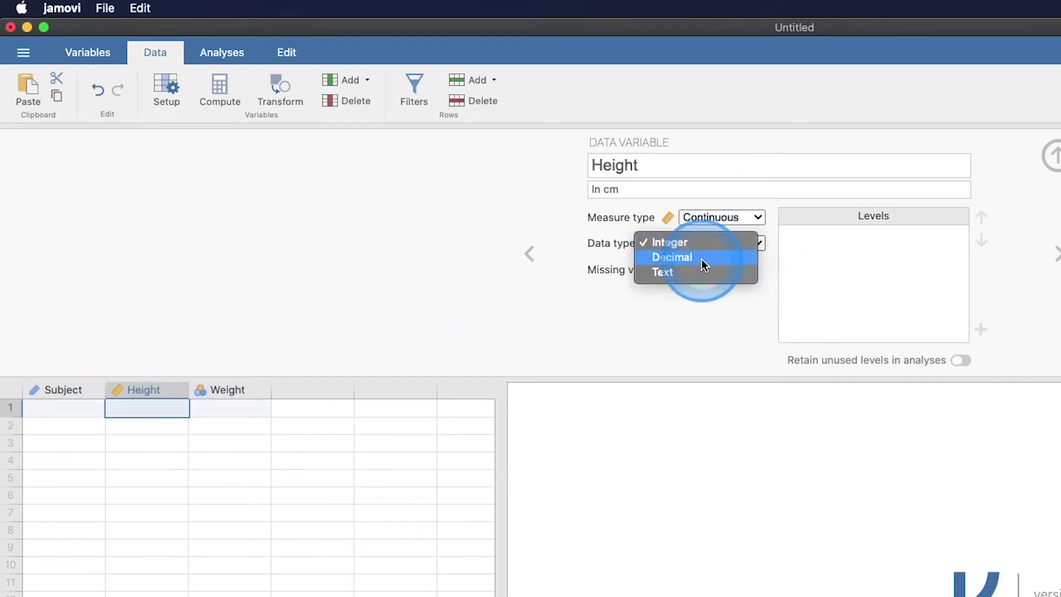
left_click(490, 234)
left_click(655, 245)
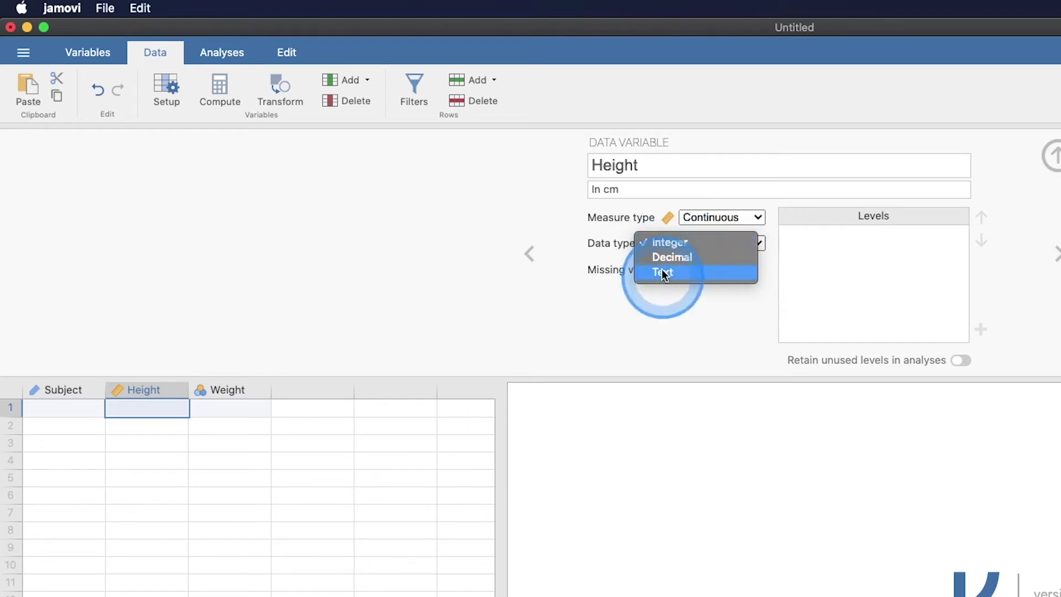
left_click(532, 249)
left_click(740, 249)
left_click(739, 247)
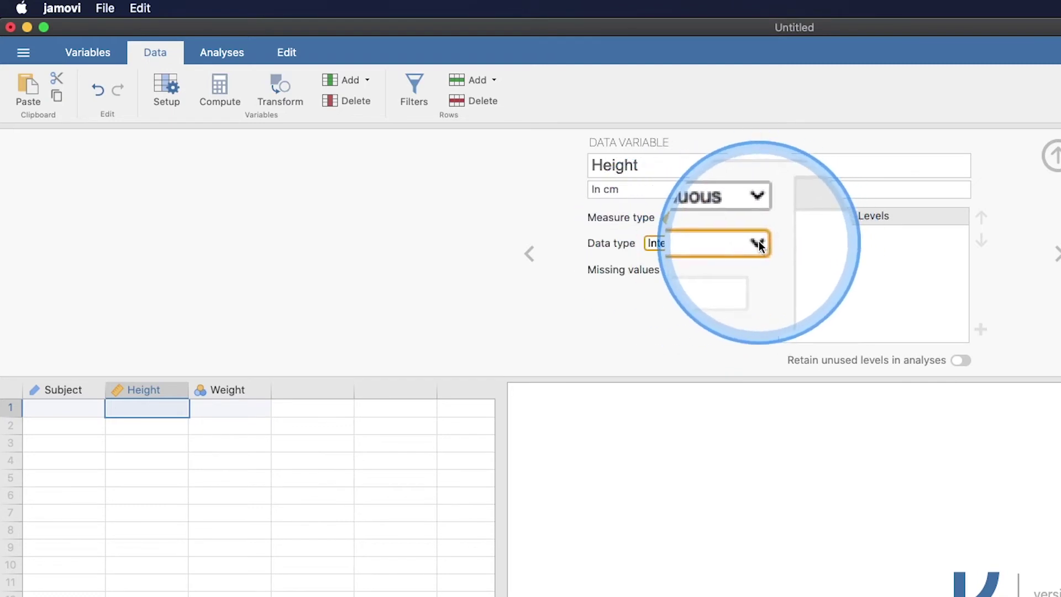
left_click(758, 242)
left_click(687, 253)
left_click(686, 246)
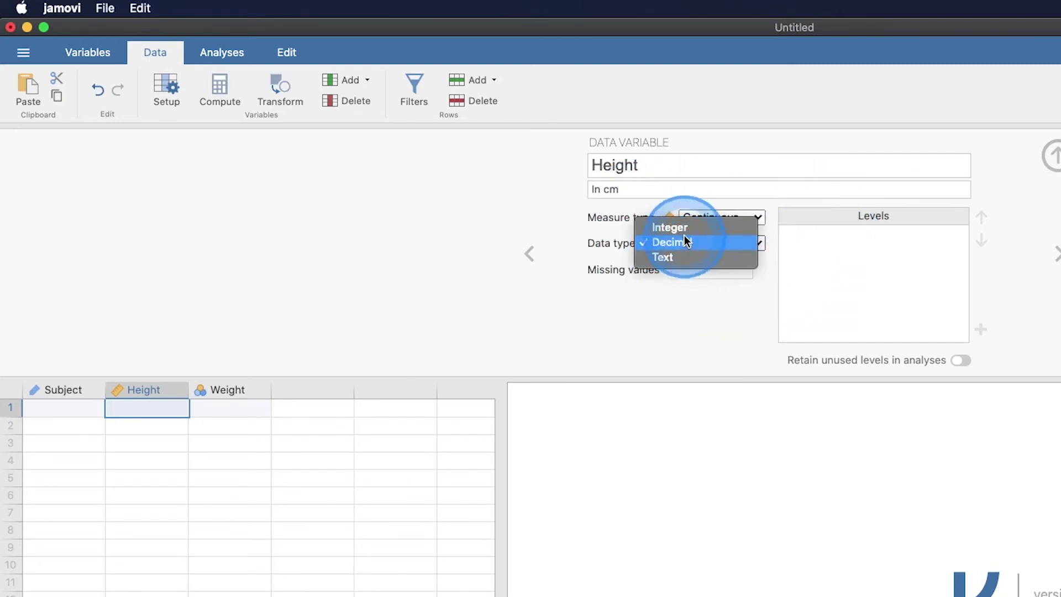
left_click(684, 230)
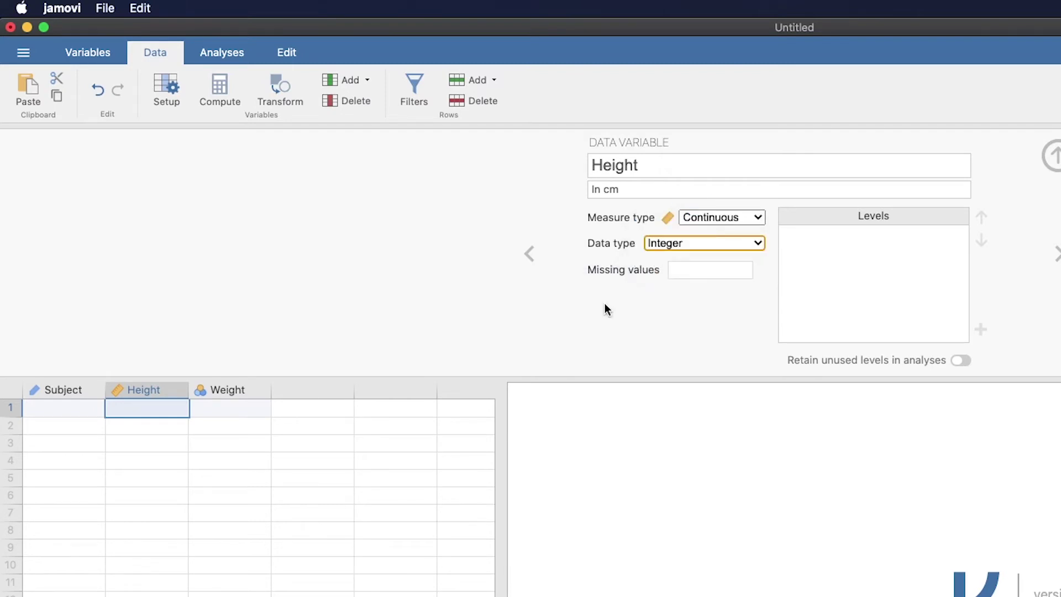
left_click(215, 392)
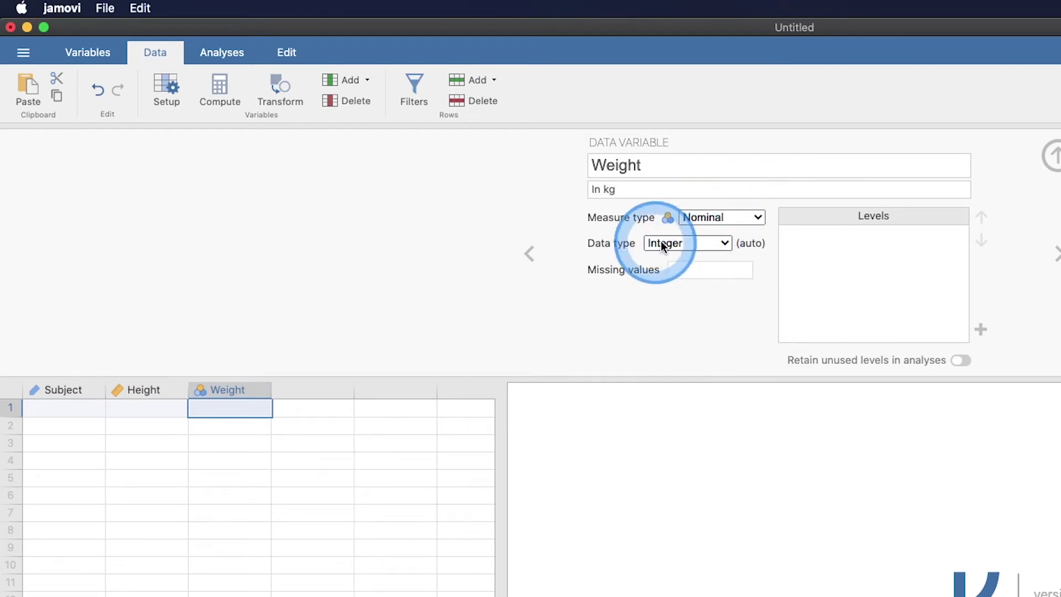
Set Weight's measure type to Continuous and its data type to Decimal.
left_click(736, 216)
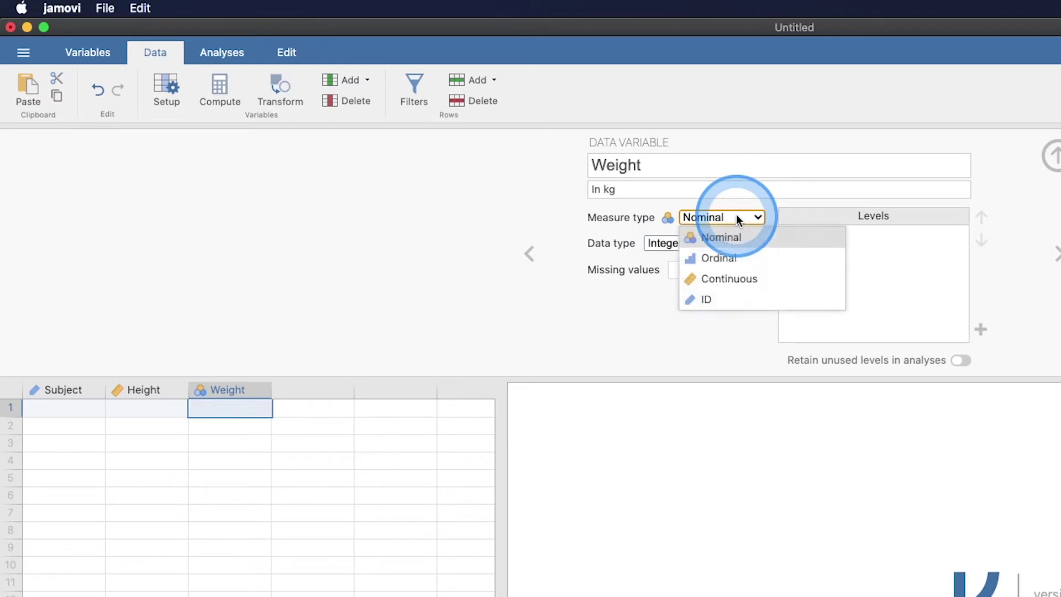
left_click(736, 280)
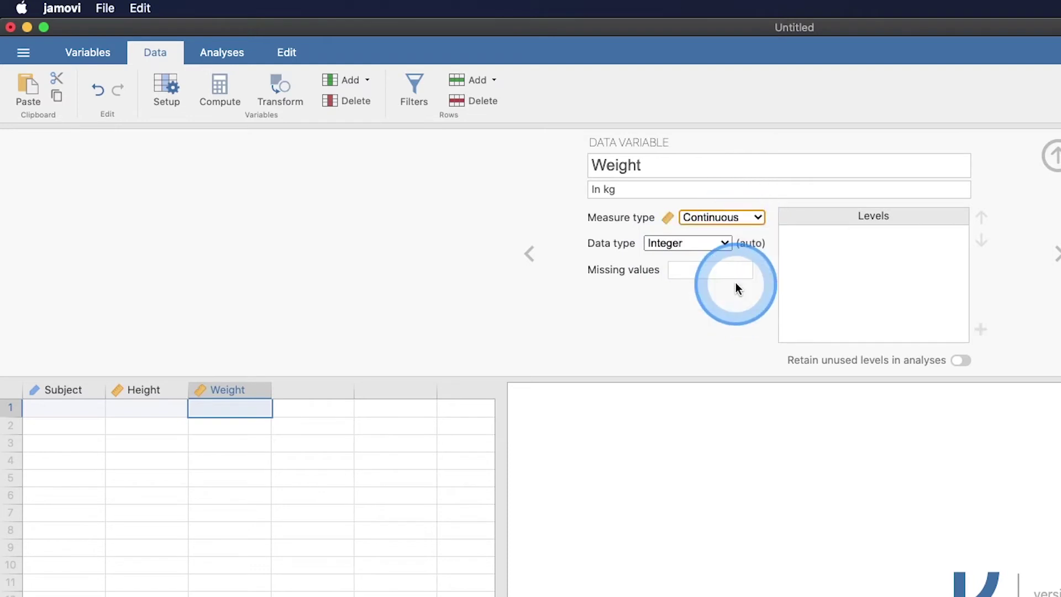
left_click(692, 225)
left_click(723, 246)
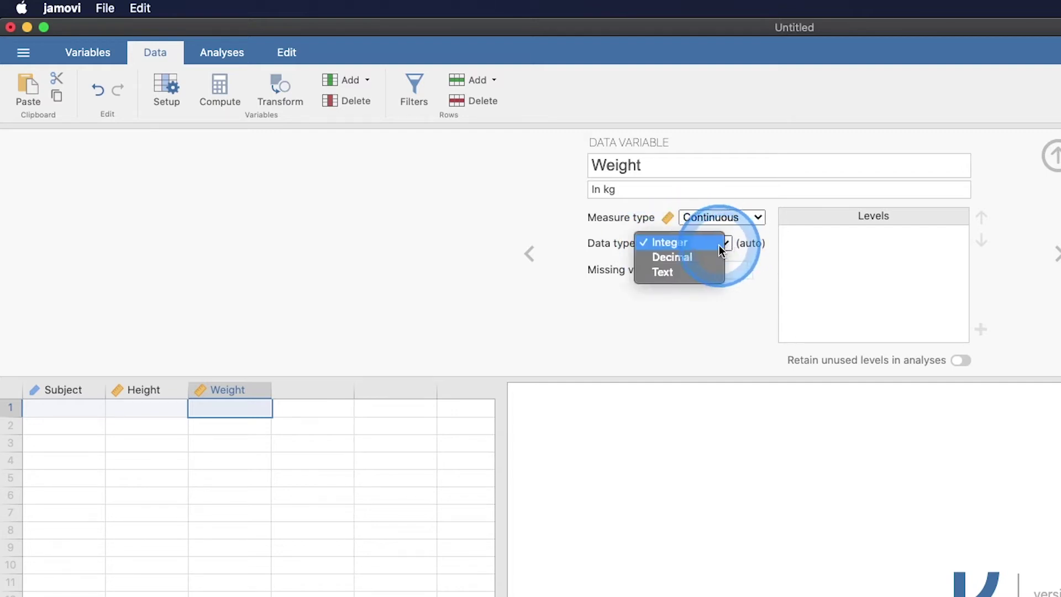
left_click(671, 256)
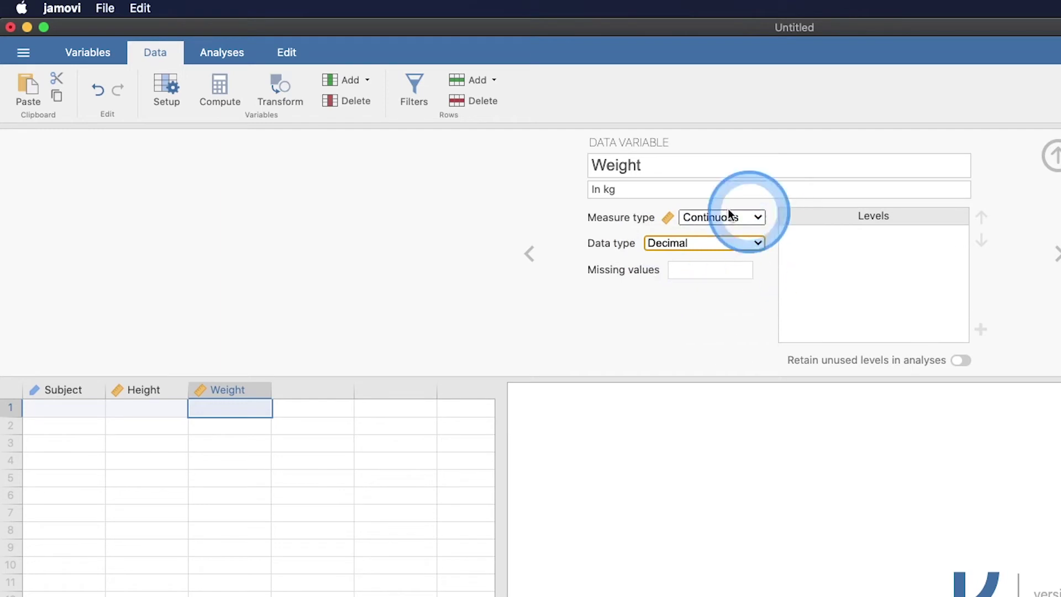
Enter weights 50.1 and 61 in Weight rows 1–2.
double_click(238, 410)
type("50")
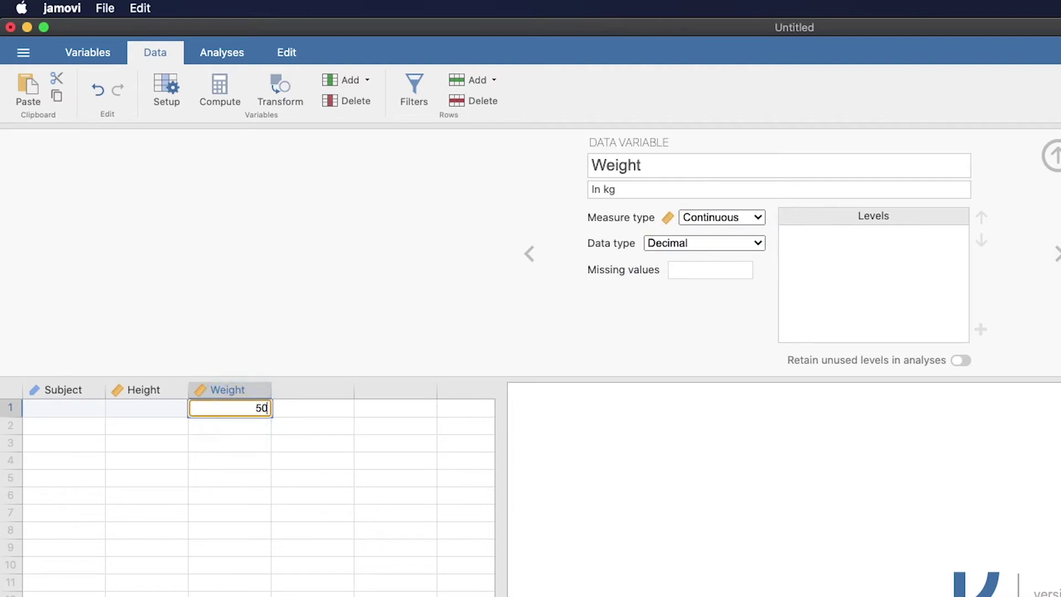
type(".1")
left_click(238, 424)
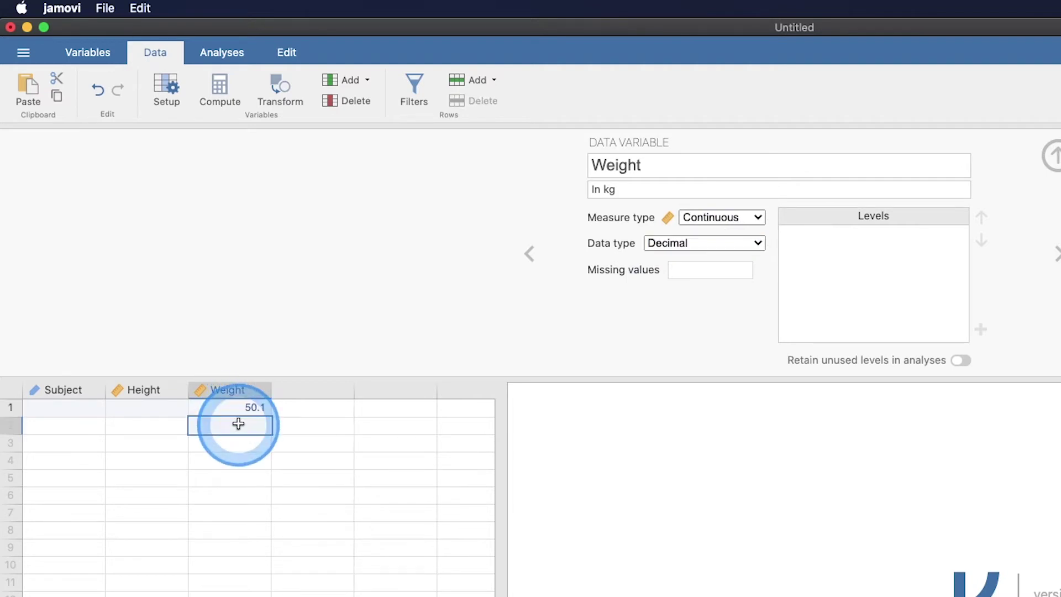
type("61")
left_click(256, 440)
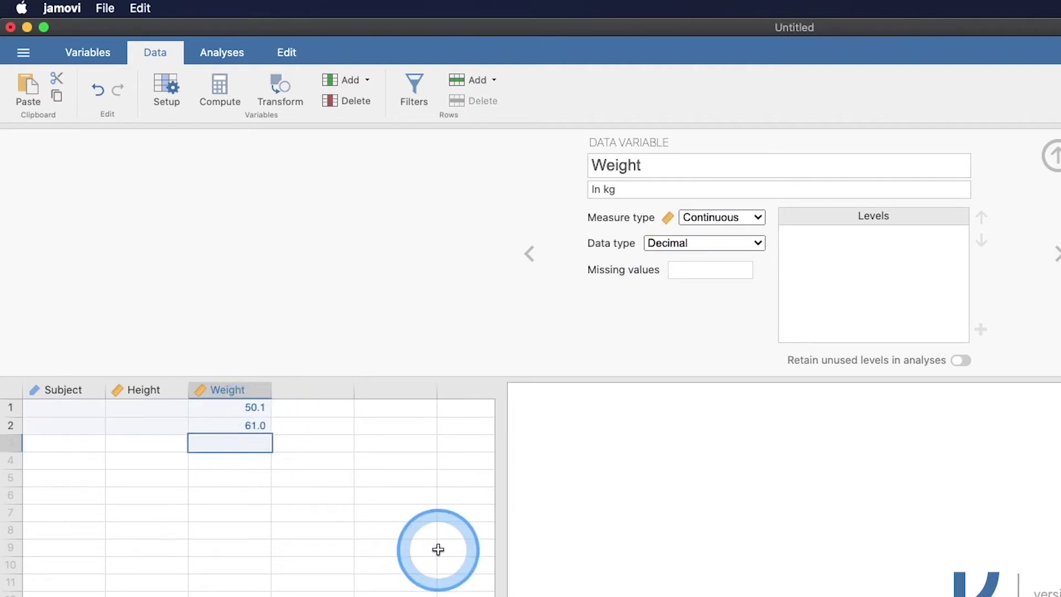
Switch Height's data type to Decimal and enter 108.9 in Height row 1.
left_click(147, 404)
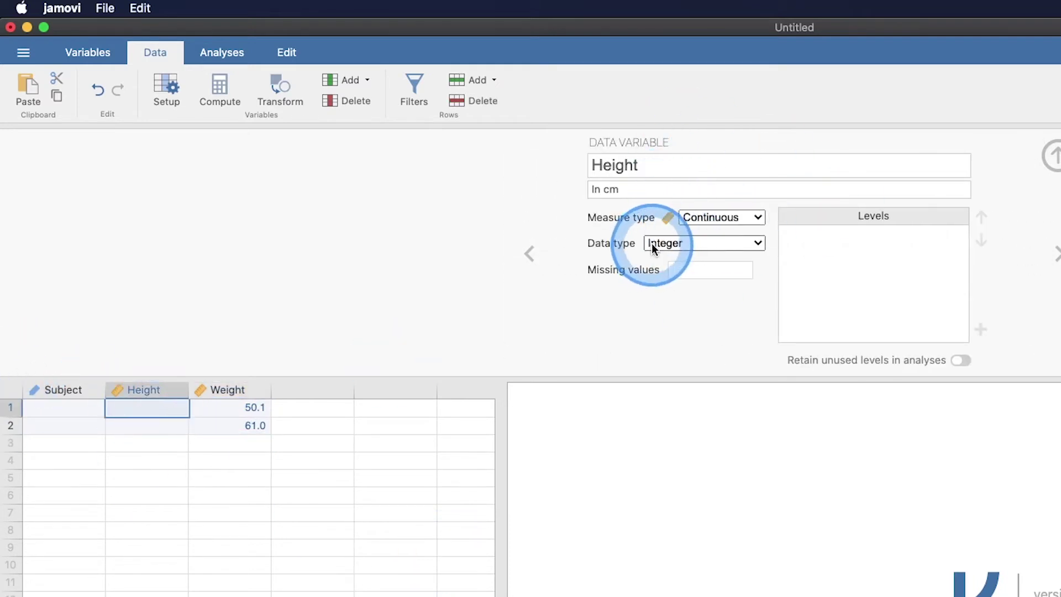
double_click(152, 408)
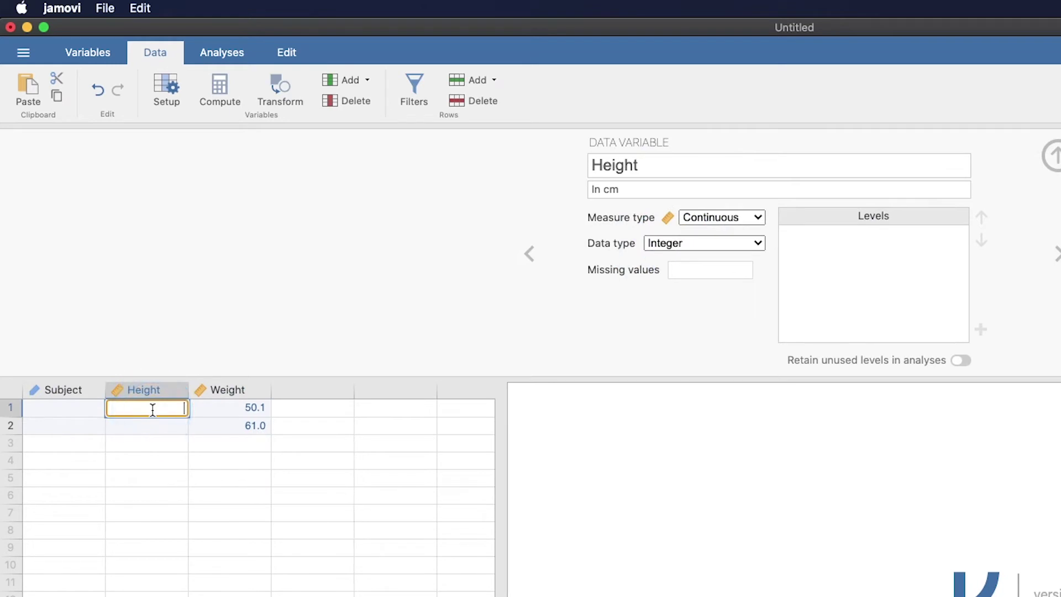
type("180.9")
double_click(163, 412)
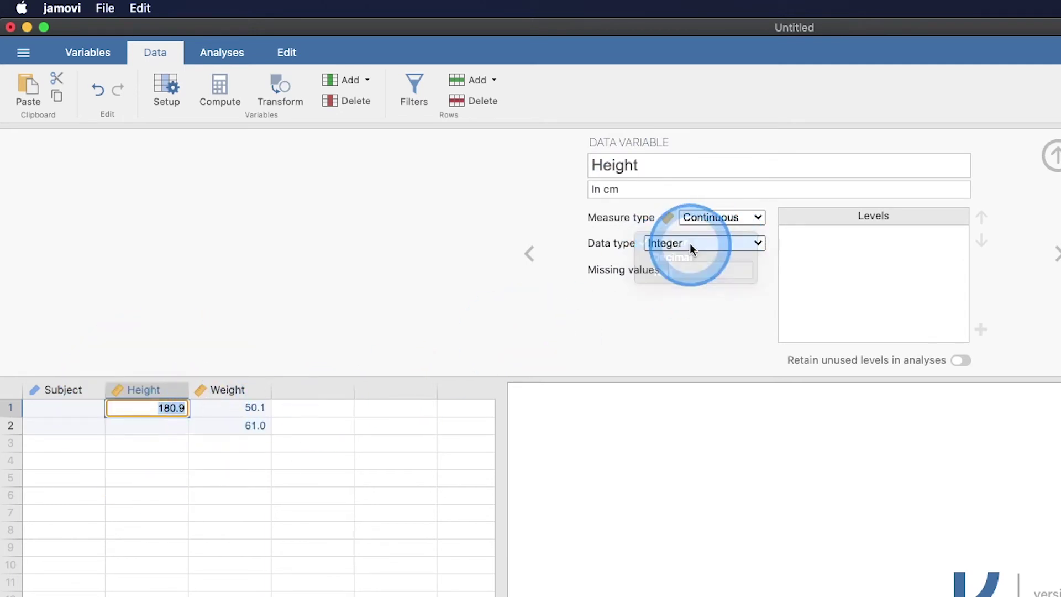
key("BackSpace")
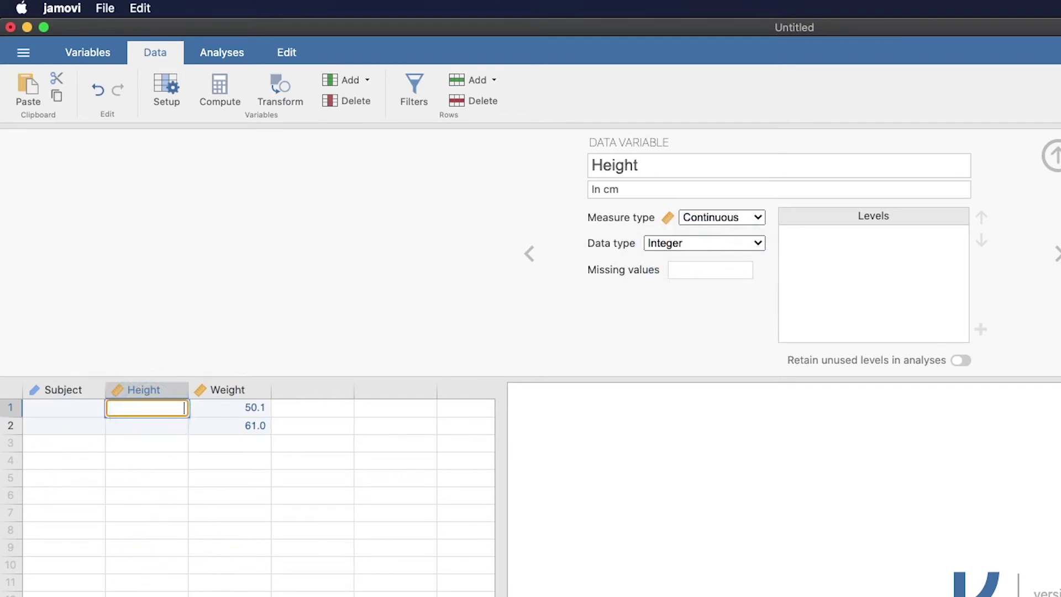
key("Return")
left_click(663, 245)
left_click(667, 257)
left_click(136, 409)
type("108.9")
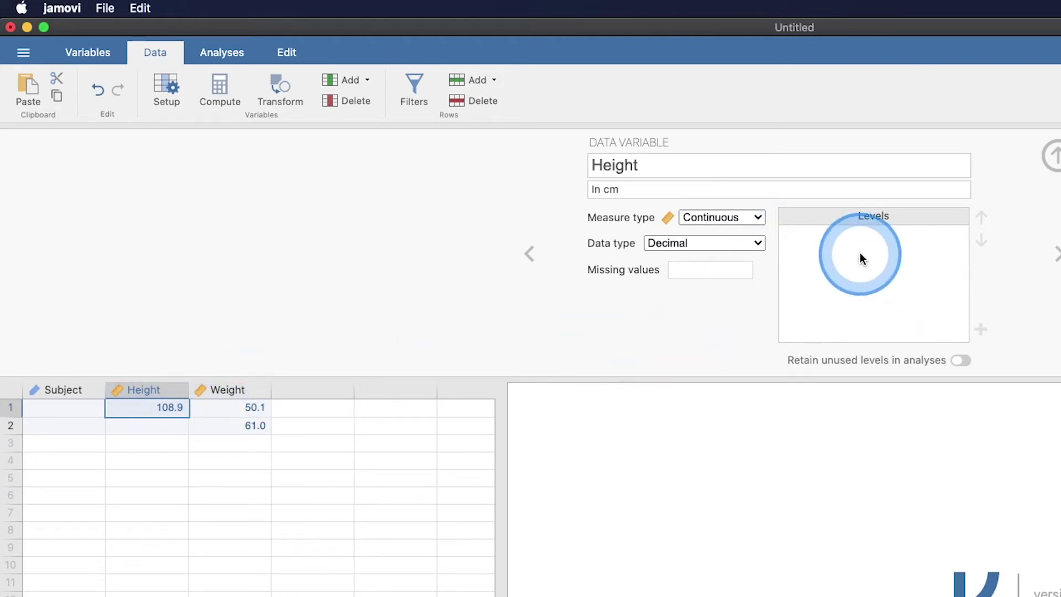
Add a new data variable, Height1, with Continuous measure type.
double_click(303, 397)
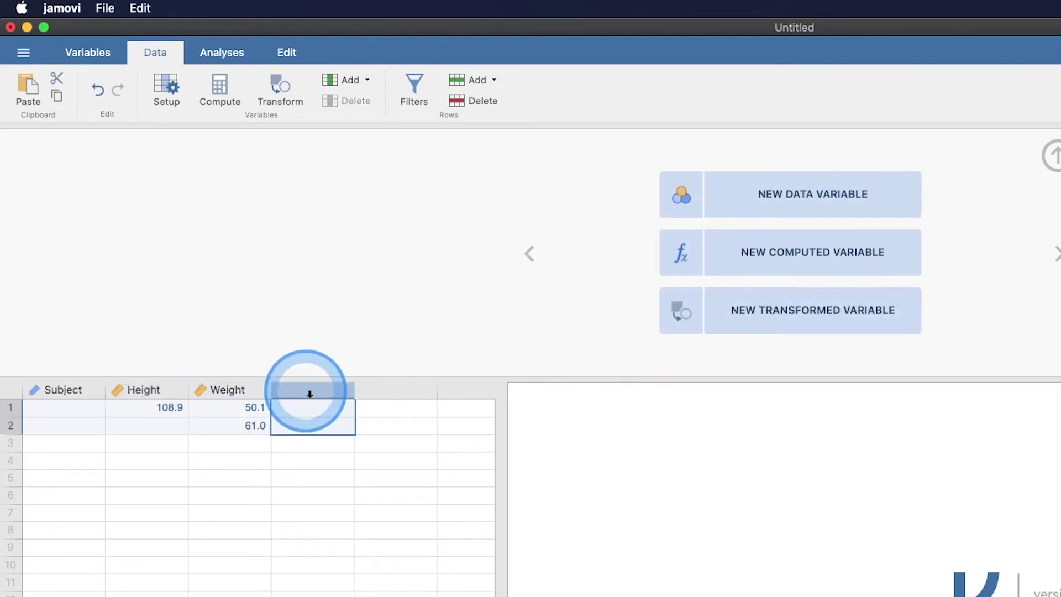
left_click(805, 194)
left_click(619, 163)
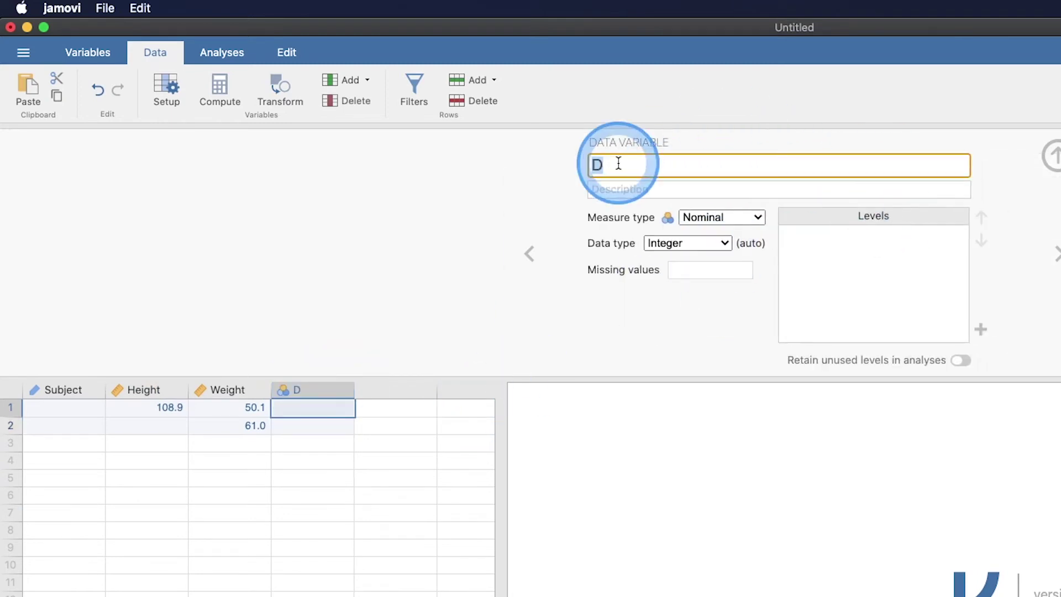
type("Height1")
left_click(708, 220)
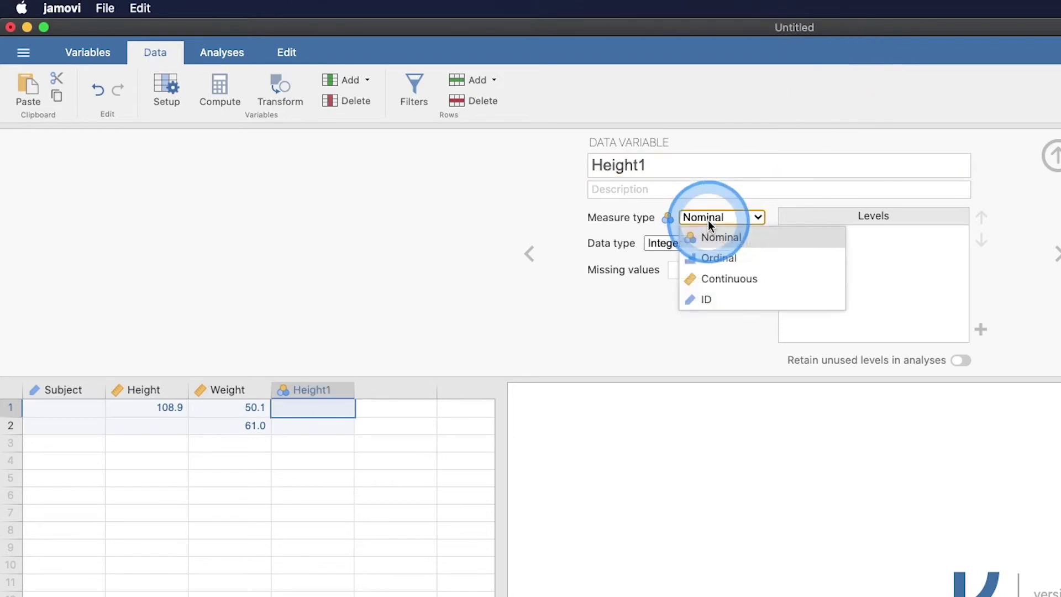
left_click(707, 277)
left_click(486, 337)
left_click(718, 250)
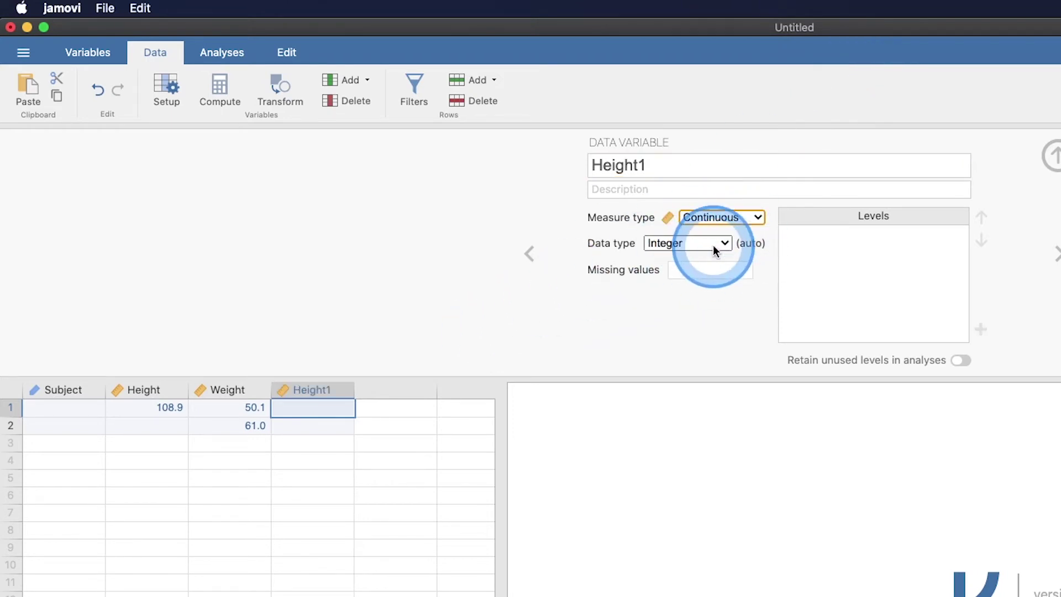
Enter 180.9 in Height1 row 1 and set its data type to Integer.
double_click(302, 406)
type("180")
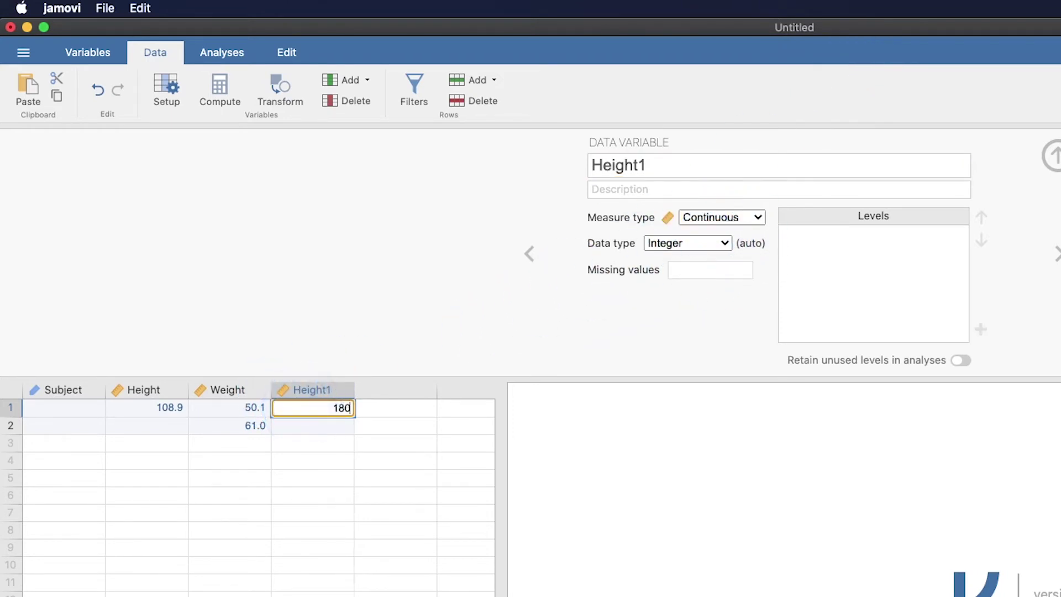
type(".9")
key("Tab")
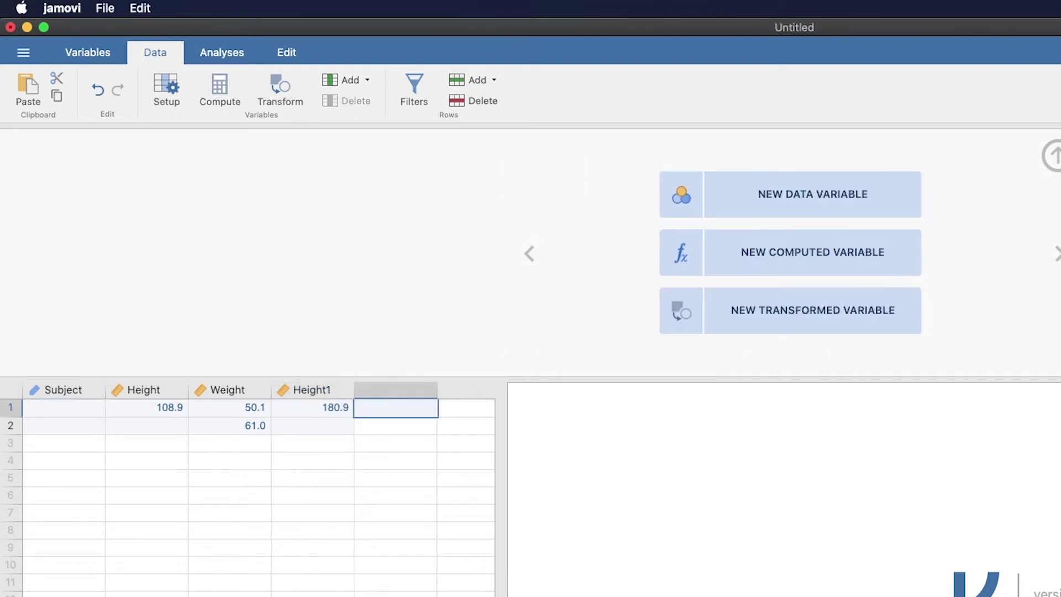
double_click(334, 408)
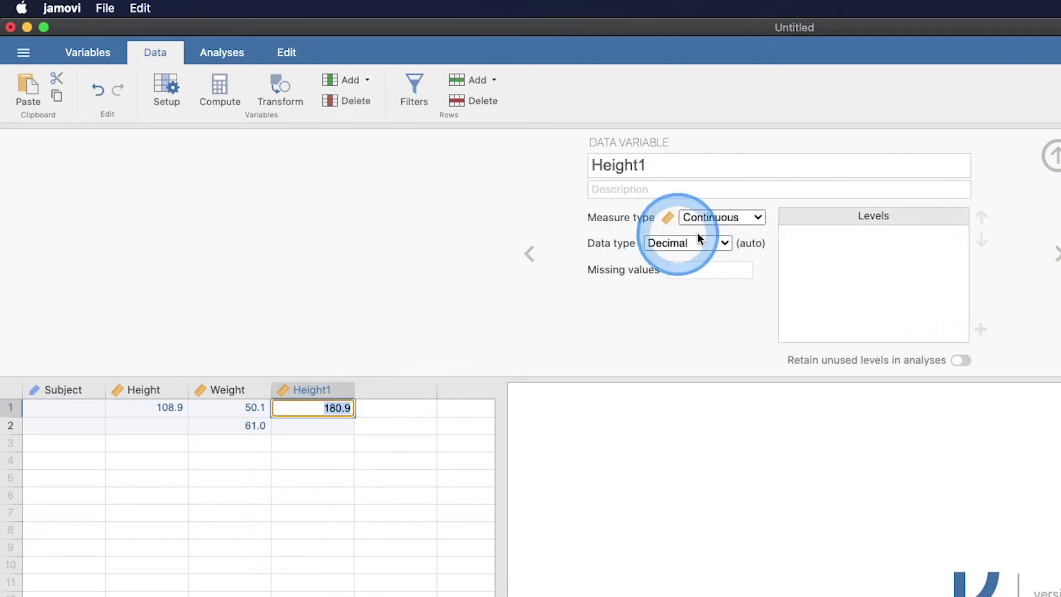
left_click(724, 242)
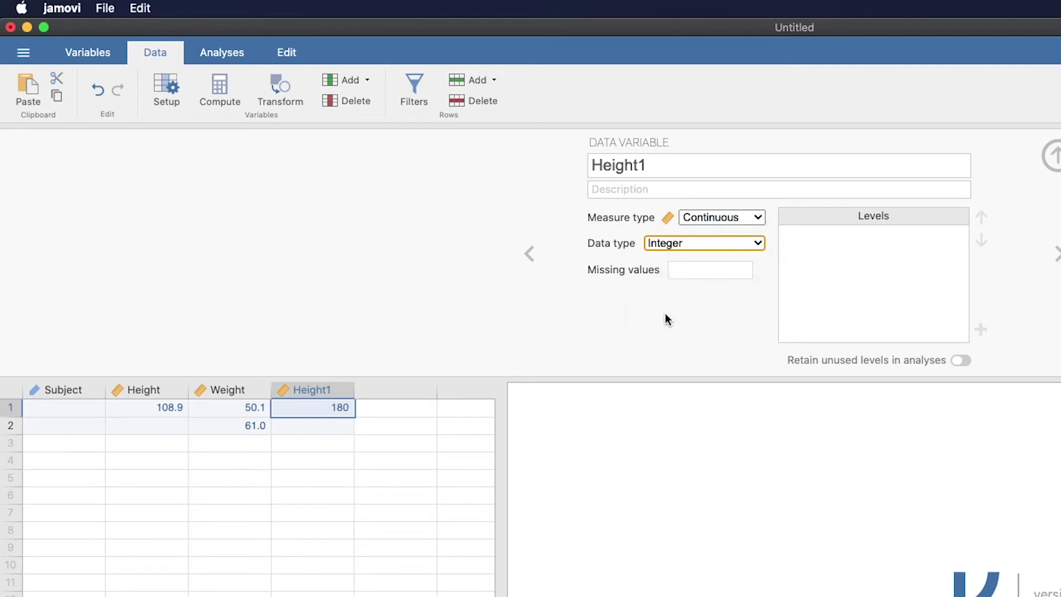
Delete the Height1 column and confirm, leaving Subject, Height and Weight.
right_click(312, 390)
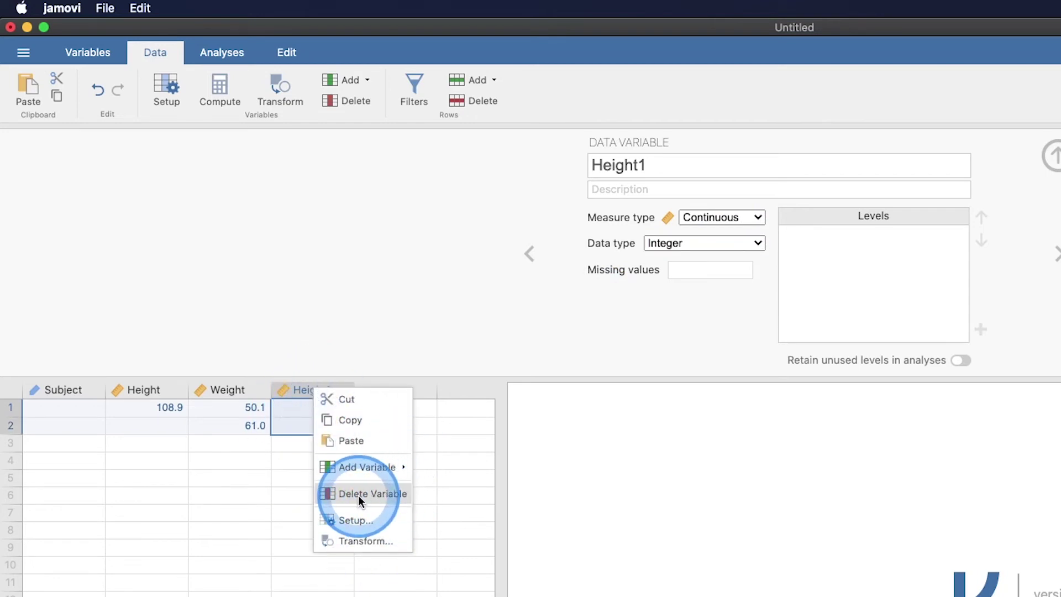
left_click(317, 289)
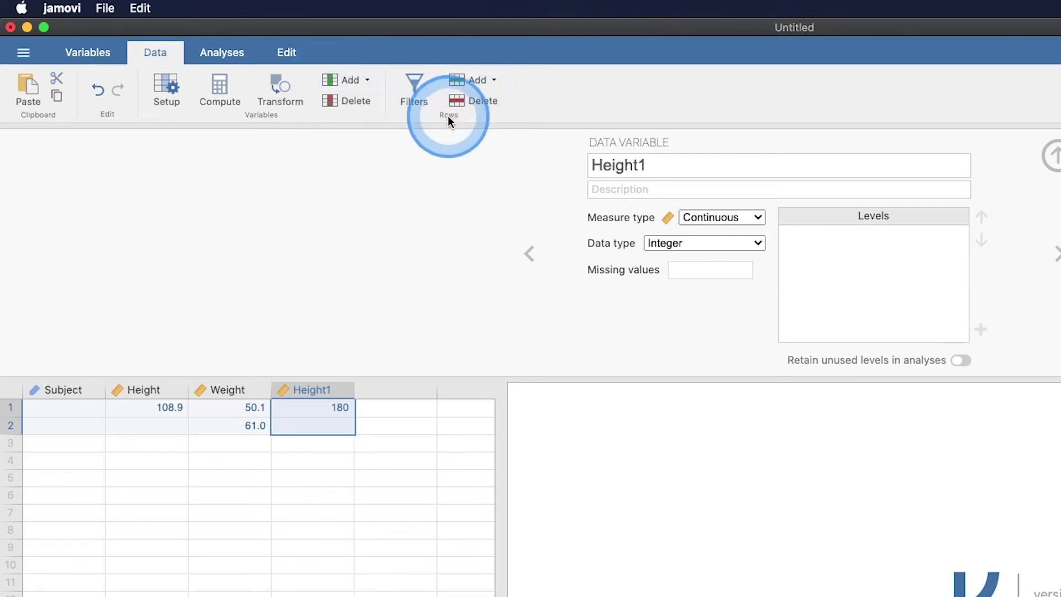
left_click(338, 101)
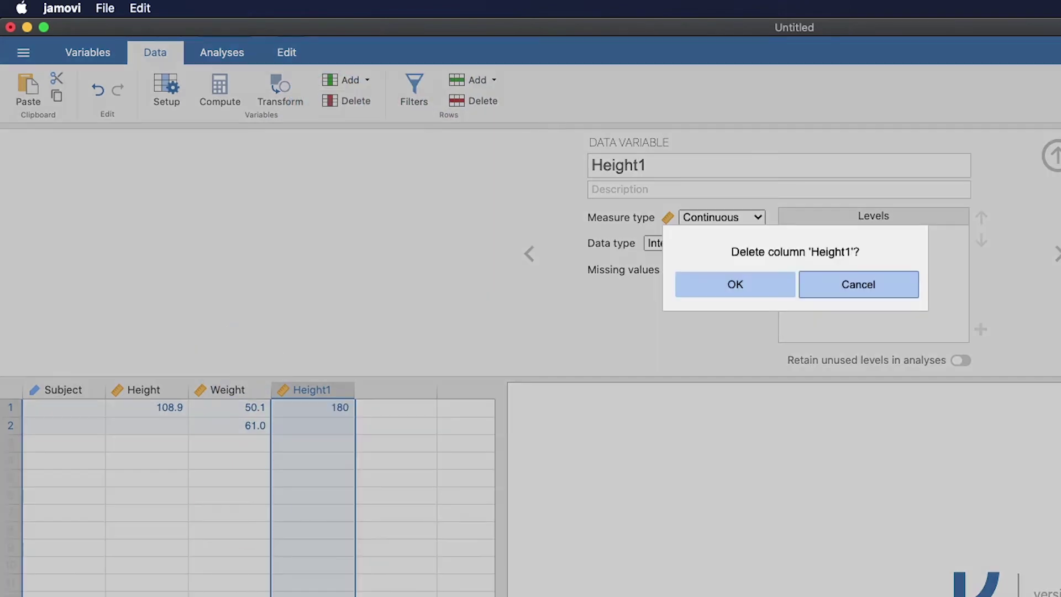
left_click(735, 288)
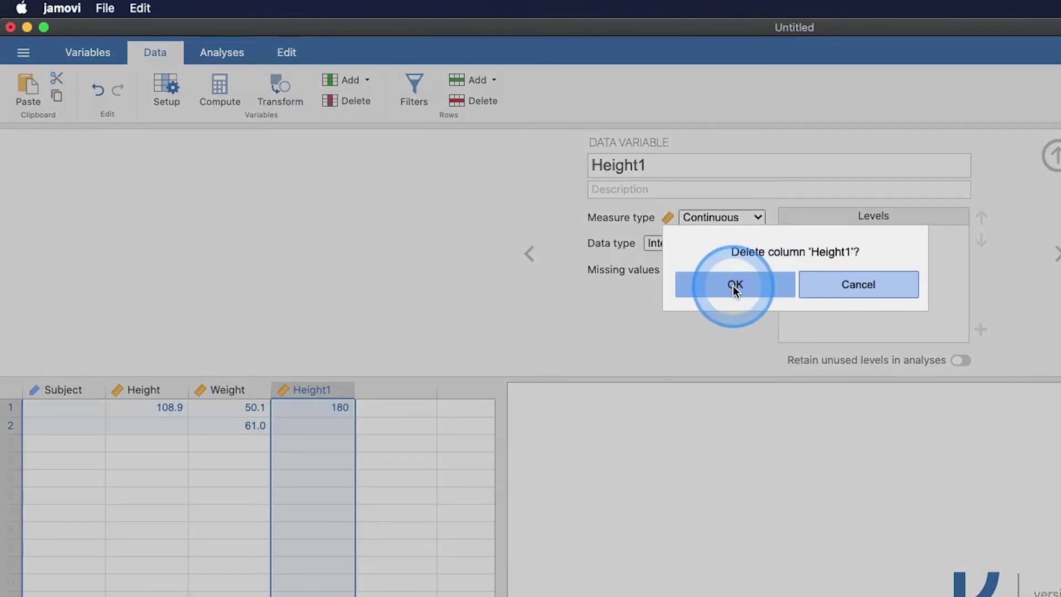
left_click(734, 287)
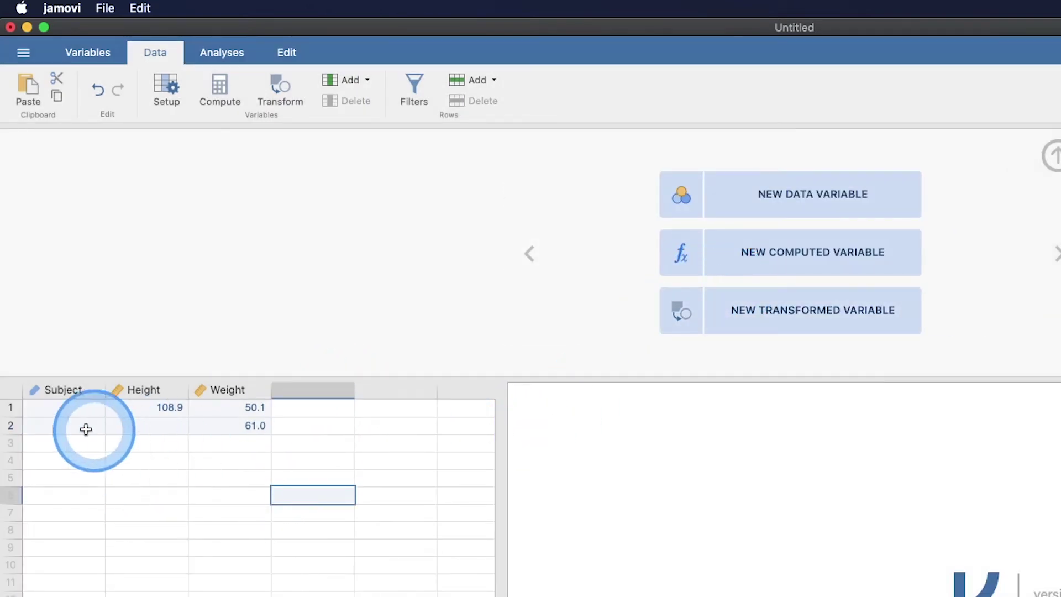
left_click(77, 415)
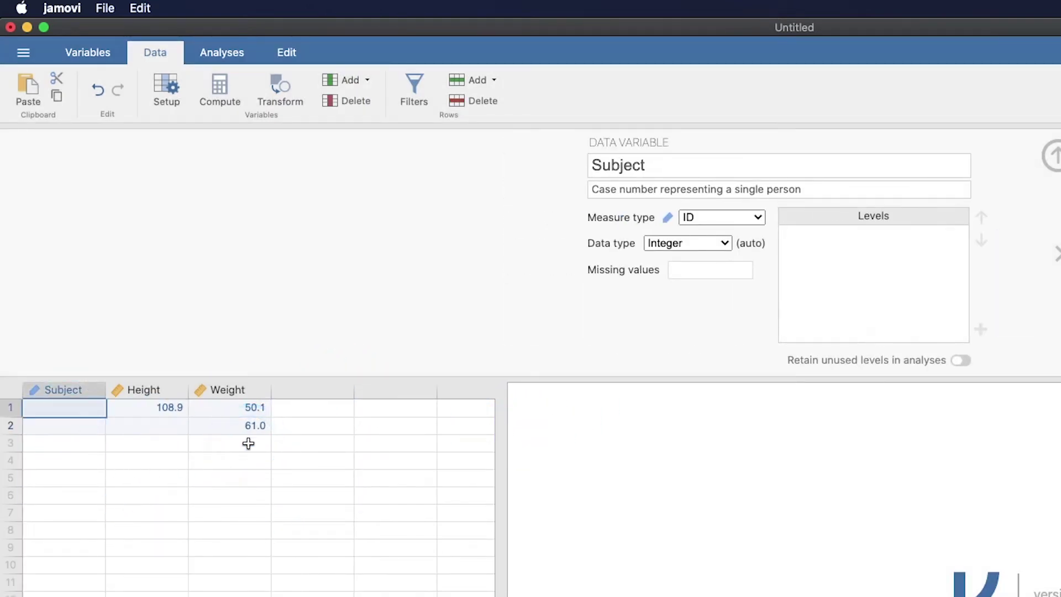
Collapse the setup panel and enter subject numbers 1 through 9 down the Subject column.
left_click(1052, 156)
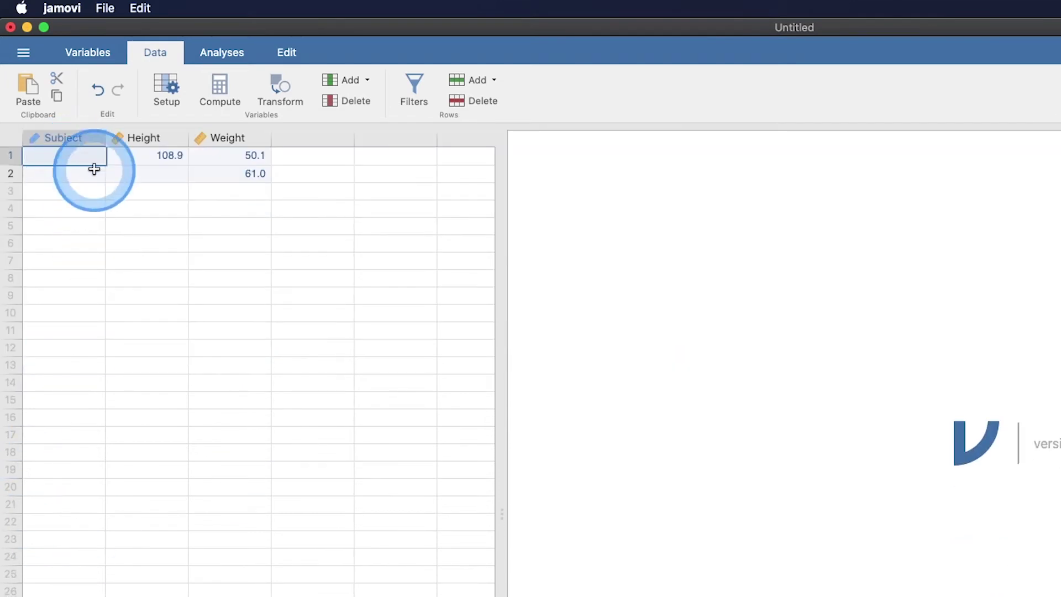
type("1")
key("Return")
type("2")
key("Return")
key("Return")
type("3")
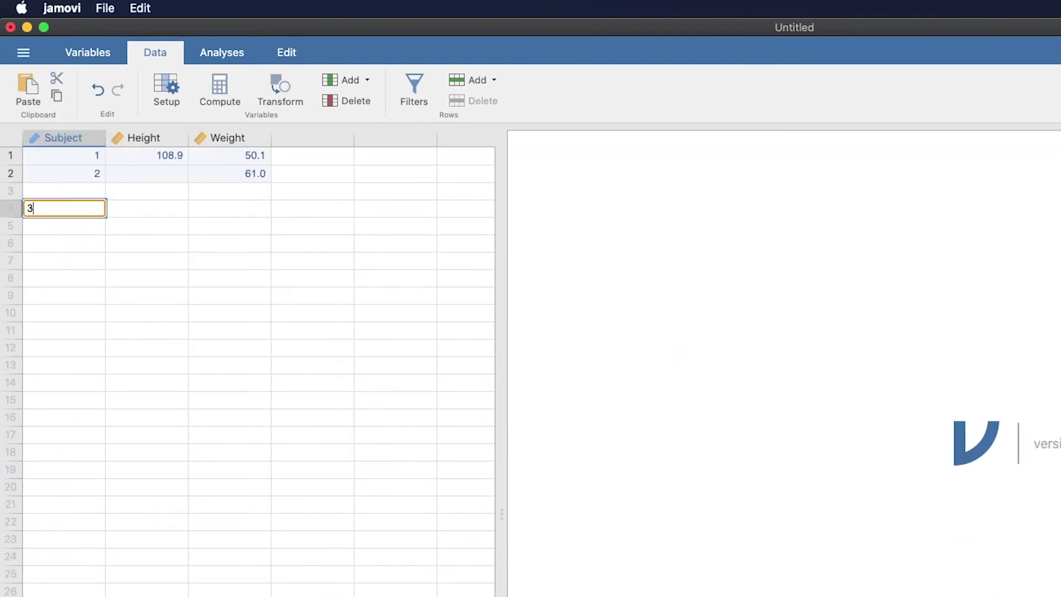
type("4")
key("Return")
type("5")
key("Return")
type("6")
key("Return")
type("7")
key("Return")
type("8")
key("Return")
type("9")
key("Return")
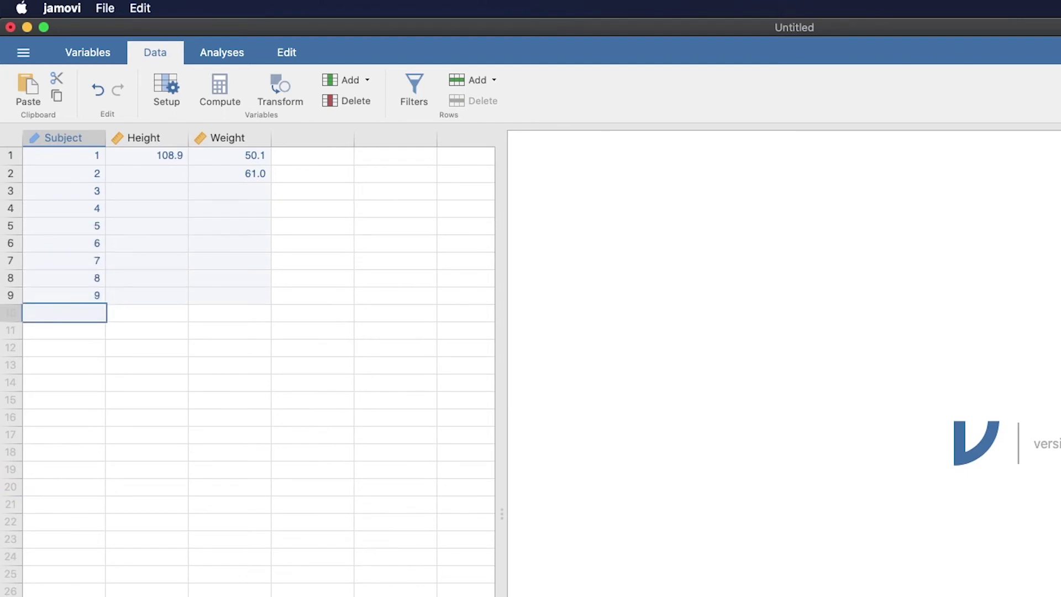
type("9")
Fix row 10 and enter subject numbers 10 through 15 in the remaining Subject rows.
key("BackSpace")
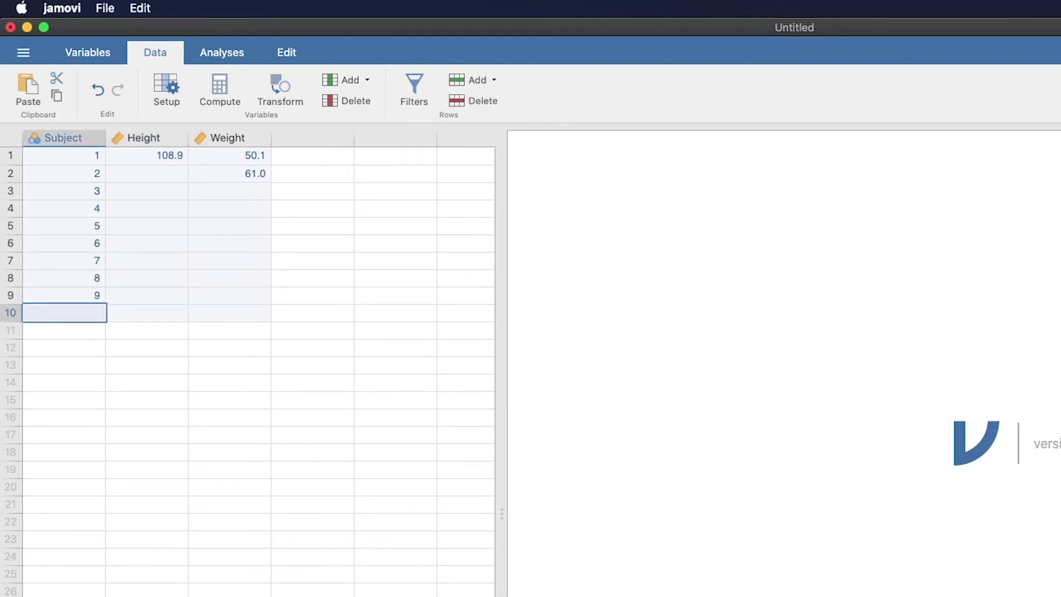
type("10")
key("Return")
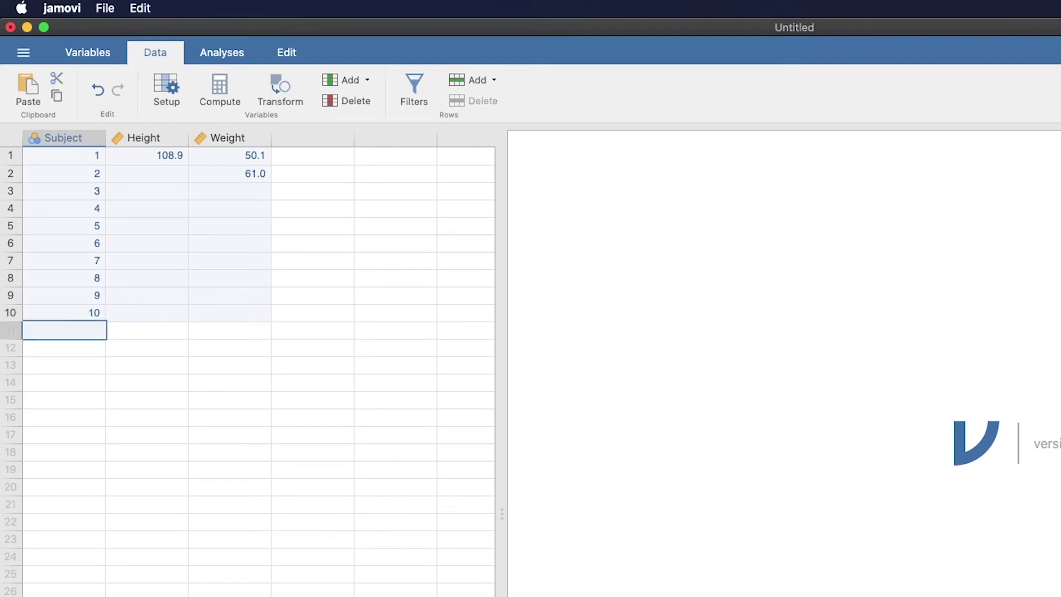
type("11")
key("Return")
type("12")
key("Return")
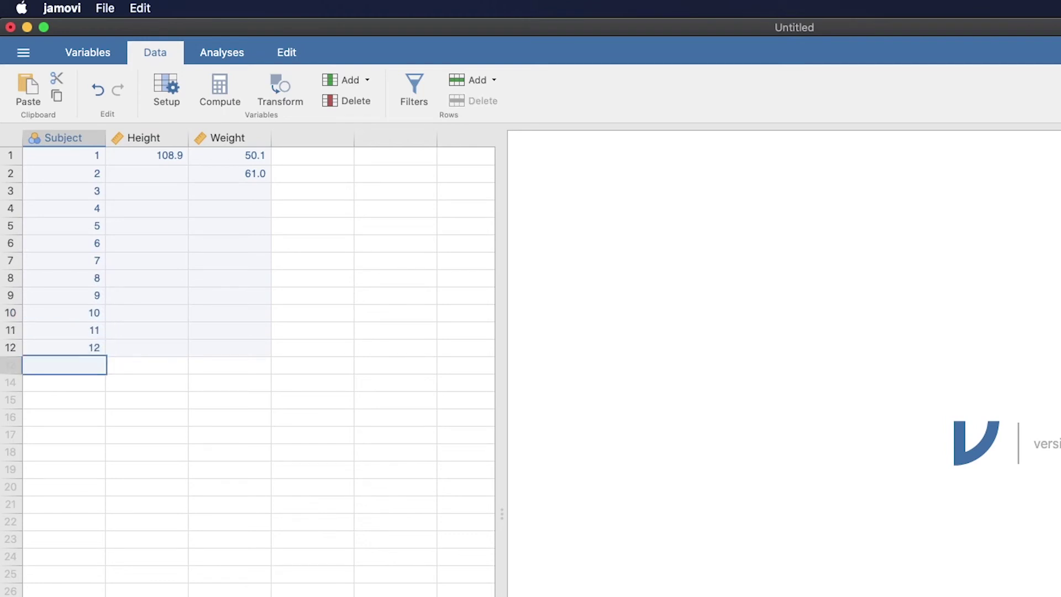
type("13")
key("Return")
type("14")
key("Return")
type("11")
key("Tab")
key("Up")
key("Up")
key("Up")
key("Up")
key("Up")
key("Up")
key("Up")
key("Up")
key("Up")
key("Up")
key("Up")
key("Up")
key("Up")
key("Up")
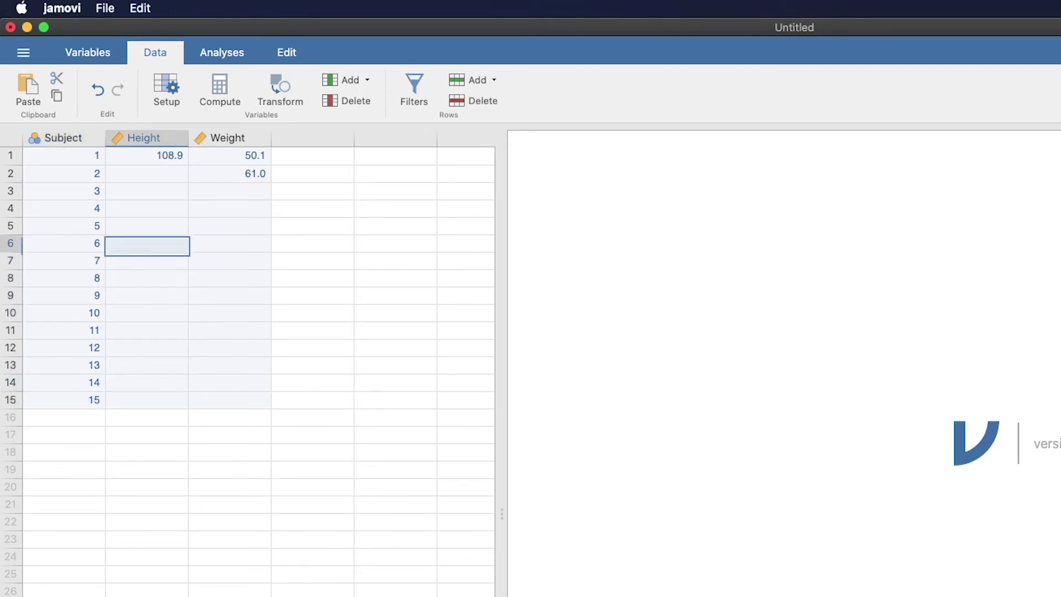
Set the Height variable's data type to Integer.
double_click(148, 137)
left_click(738, 243)
left_click(671, 227)
Enter heights 180, 170, 186, 158 and 192 in Height rows 2–6.
left_click(172, 423)
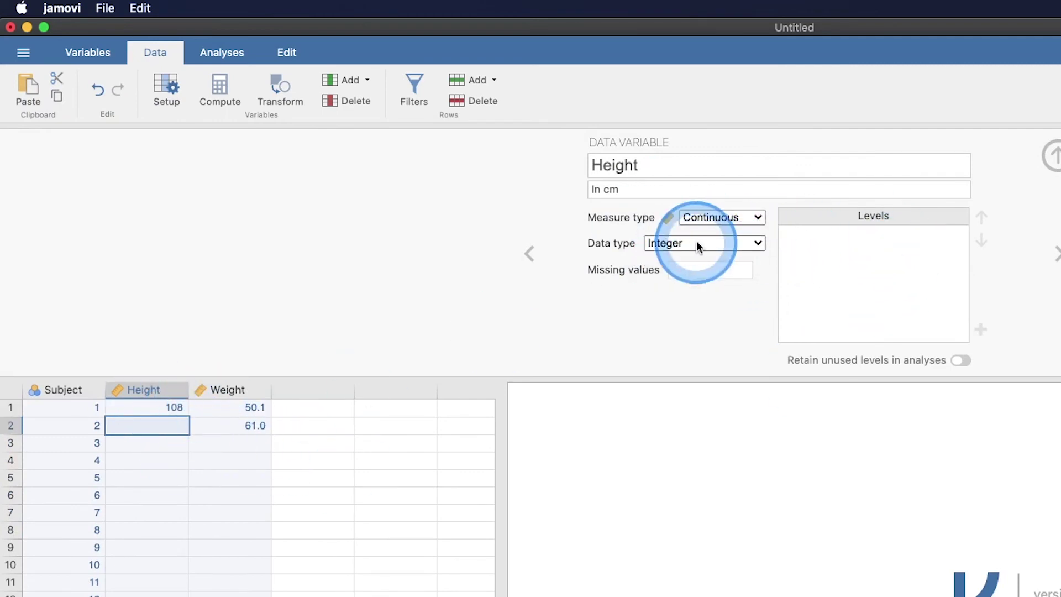
double_click(163, 426)
type("180")
left_click(161, 442)
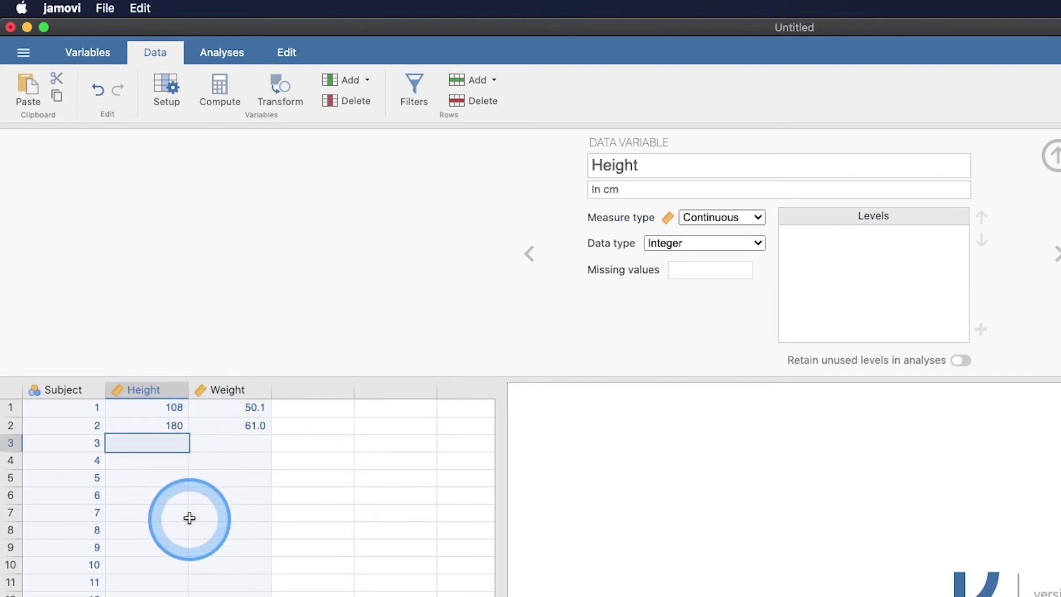
double_click(169, 445)
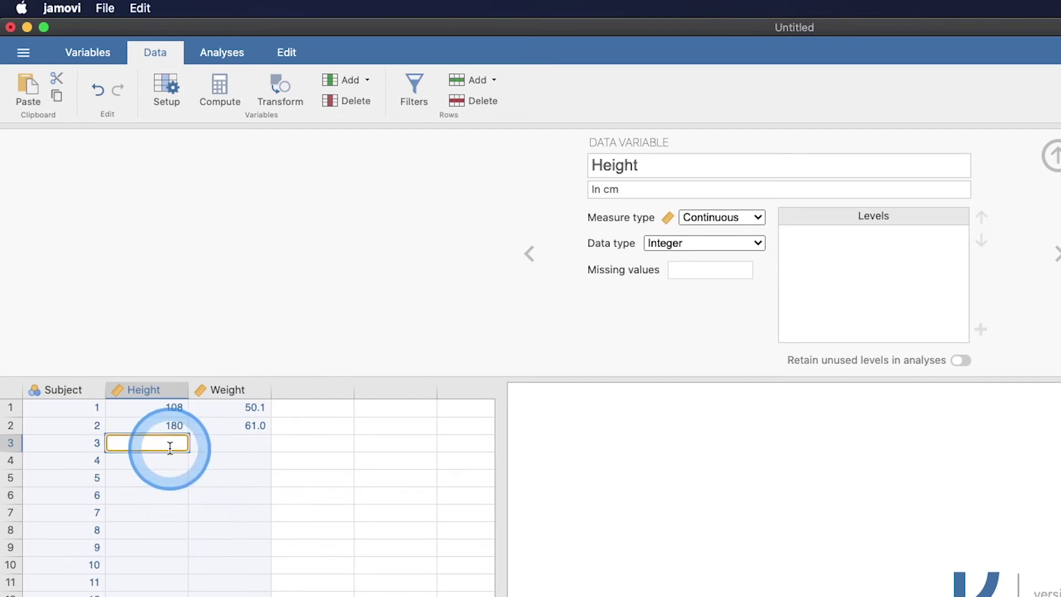
type("170")
left_click(159, 460)
type("186")
double_click(153, 478)
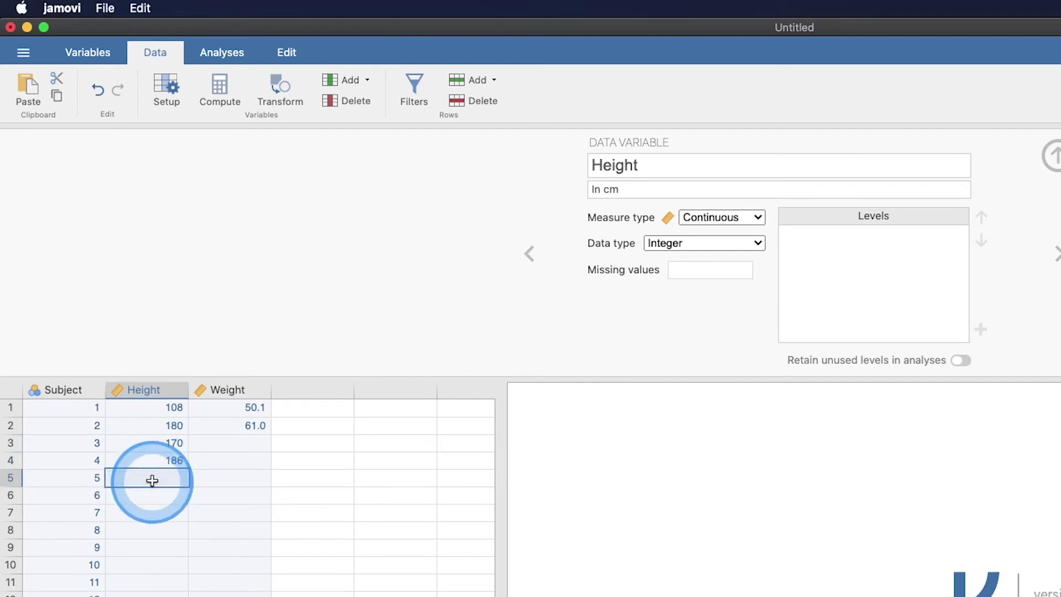
type("1")
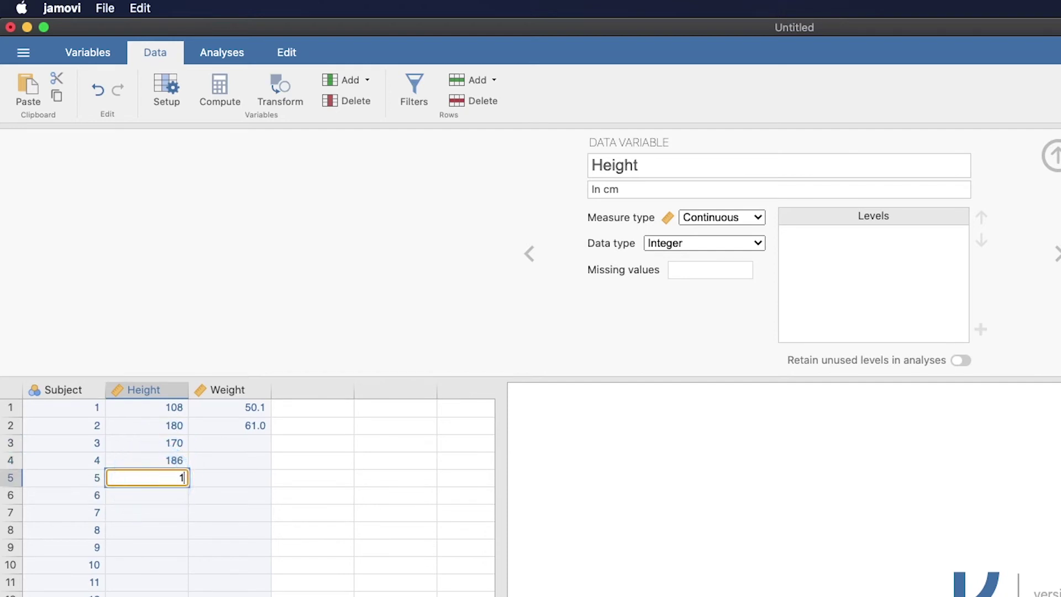
type("58")
left_click(159, 499)
type("1")
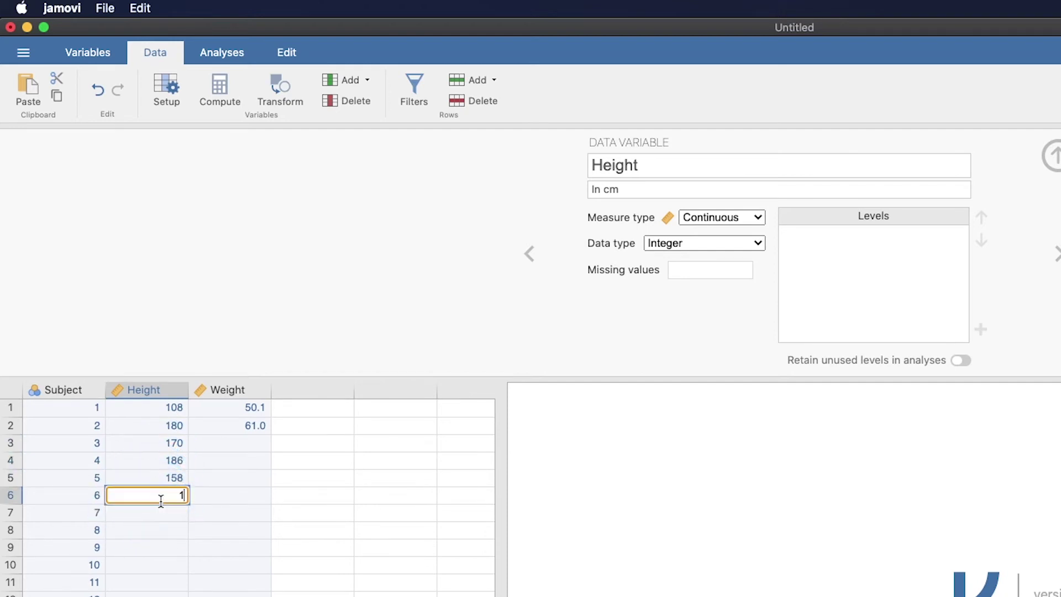
type("92")
left_click(159, 510)
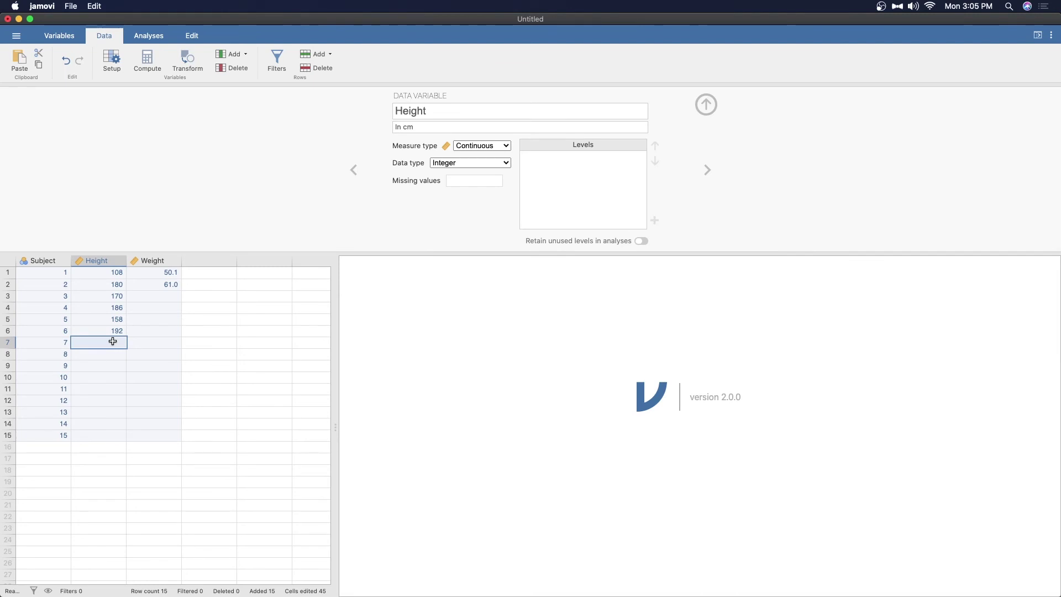
Enter heights 150, 164, 182, 175, 165, 177, 181 and 180 in Height rows 7–14.
type("150")
left_click(107, 354)
type("164")
left_click(105, 364)
type("182")
left_click(106, 372)
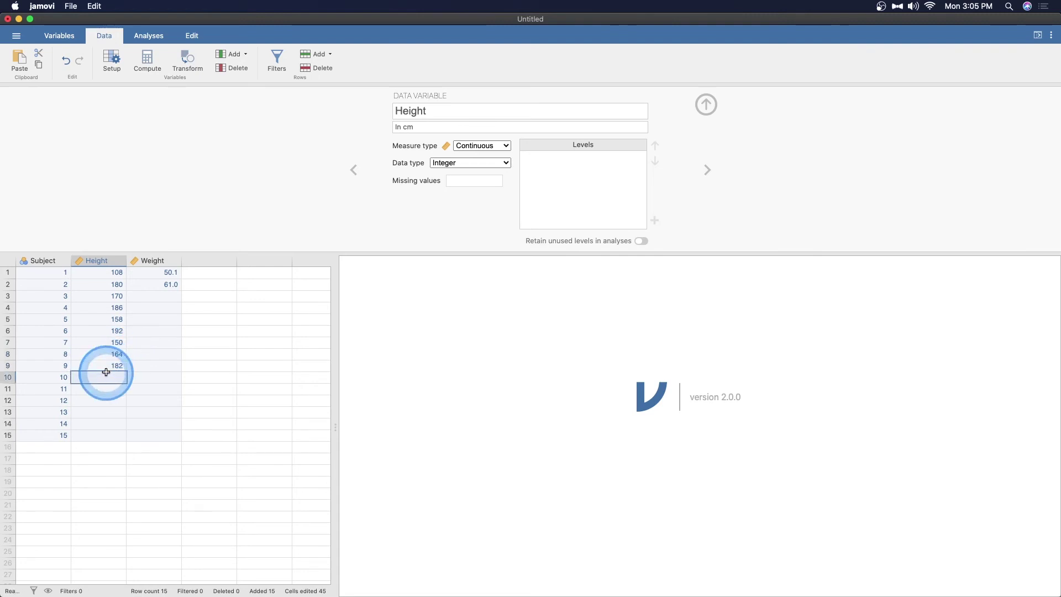
type("175")
left_click(110, 390)
type("165")
left_click(114, 400)
type("177")
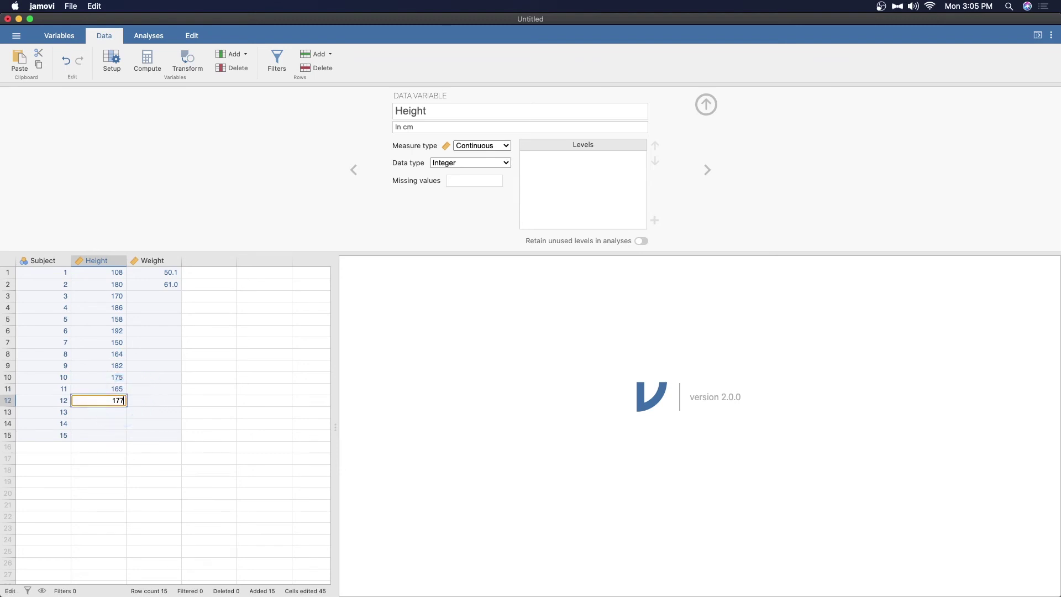
left_click(101, 412)
type("1818")
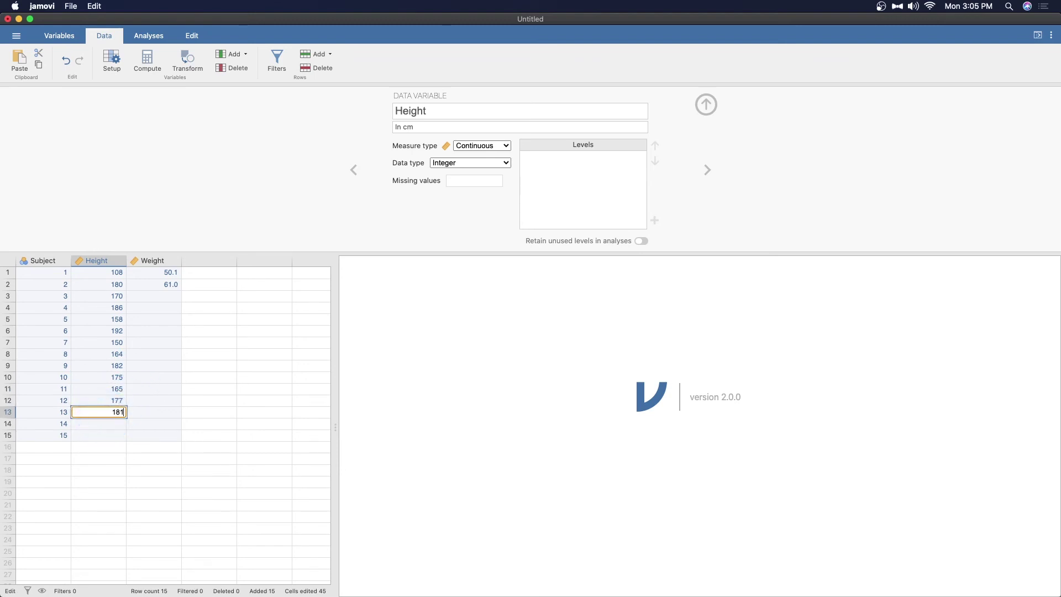
left_click(111, 425)
type("180")
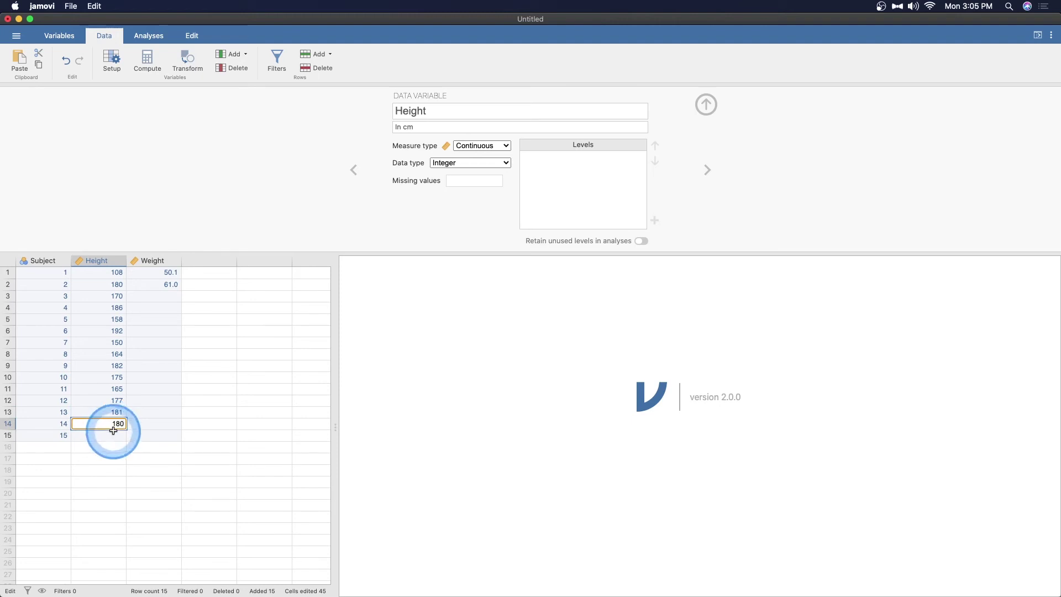
left_click(114, 432)
type("159")
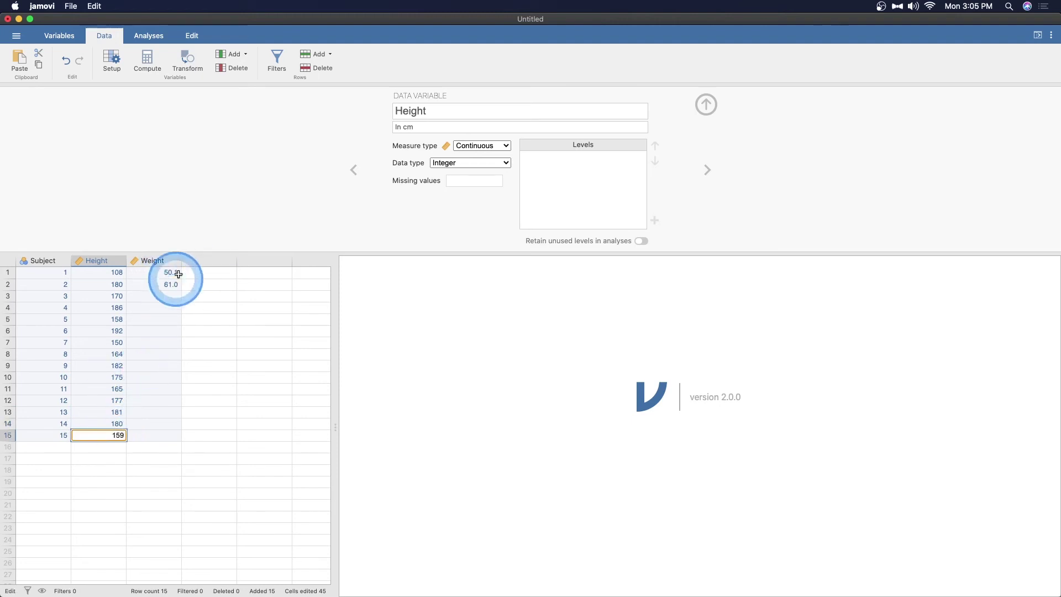
Commit height 159 for subject 15 and enter weights 63.5 and 85.5 in rows 3–4.
left_click(166, 296)
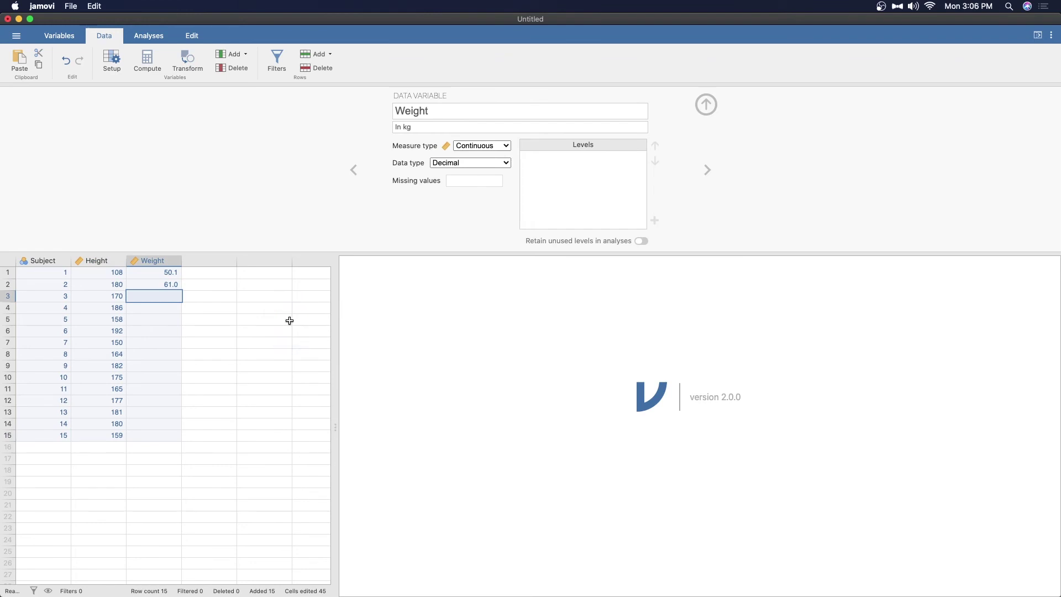
type("63.5")
left_click(170, 308)
type("85.5")
left_click(165, 318)
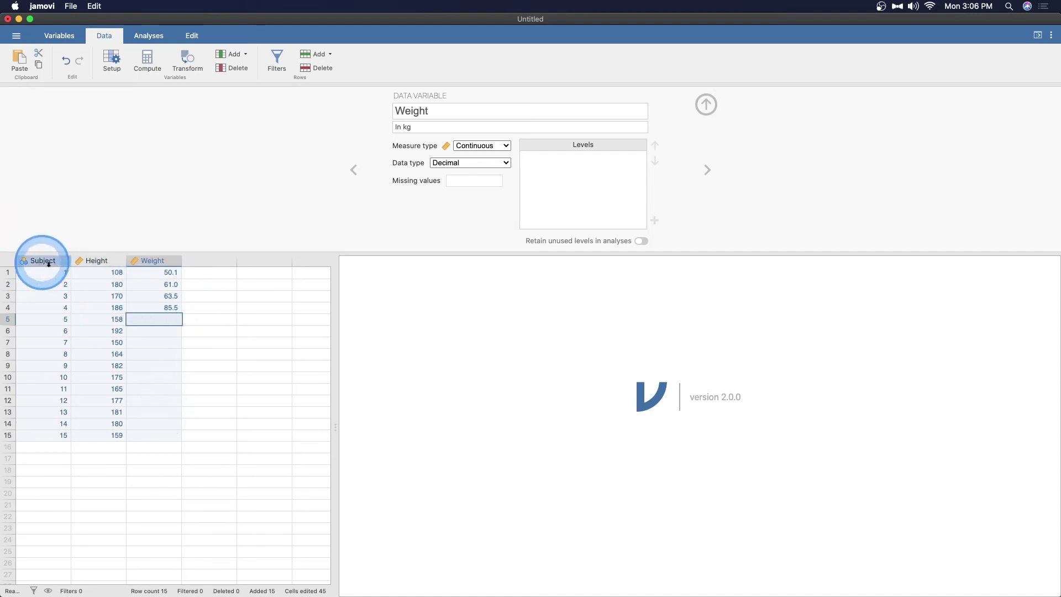
left_click_drag(335, 427, 711, 386)
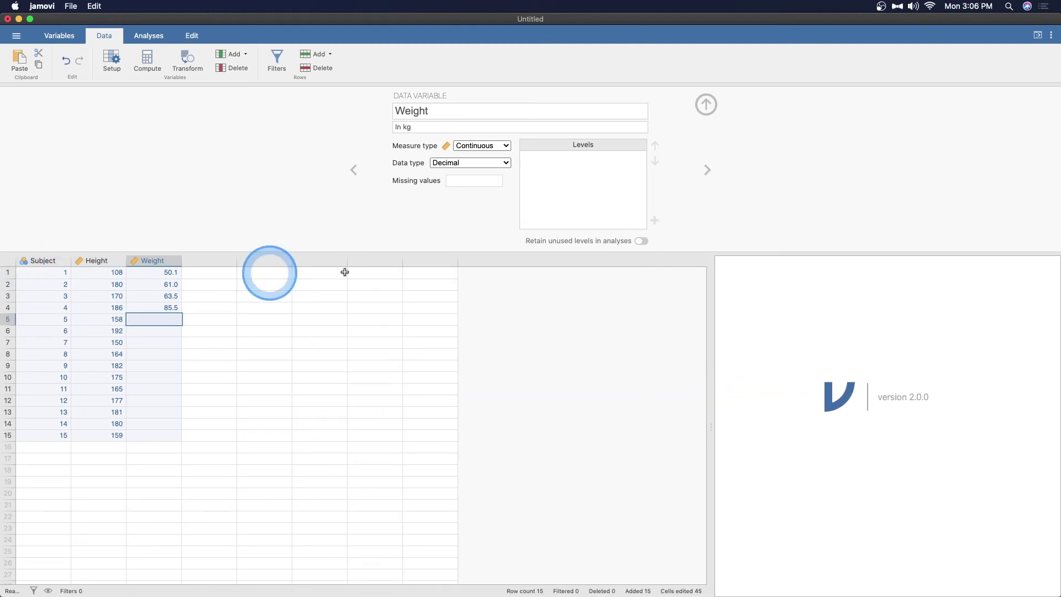
left_click(706, 105)
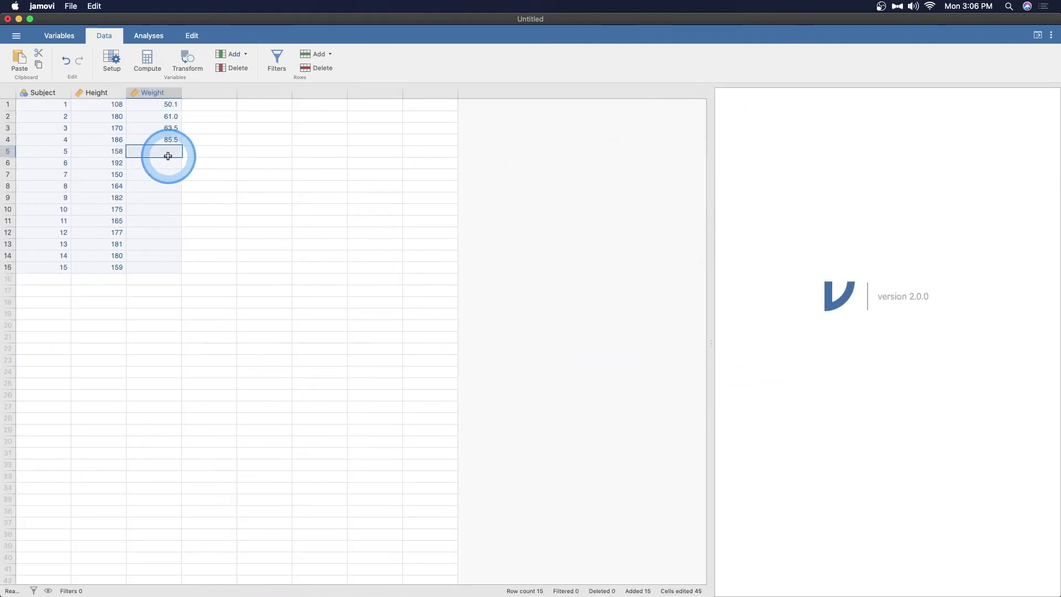
Enter weights 52.5, 85.4, 23.4, 45.3 and 84.2 for subjects 5–9.
type("52.5")
left_click(150, 162)
type("85.4")
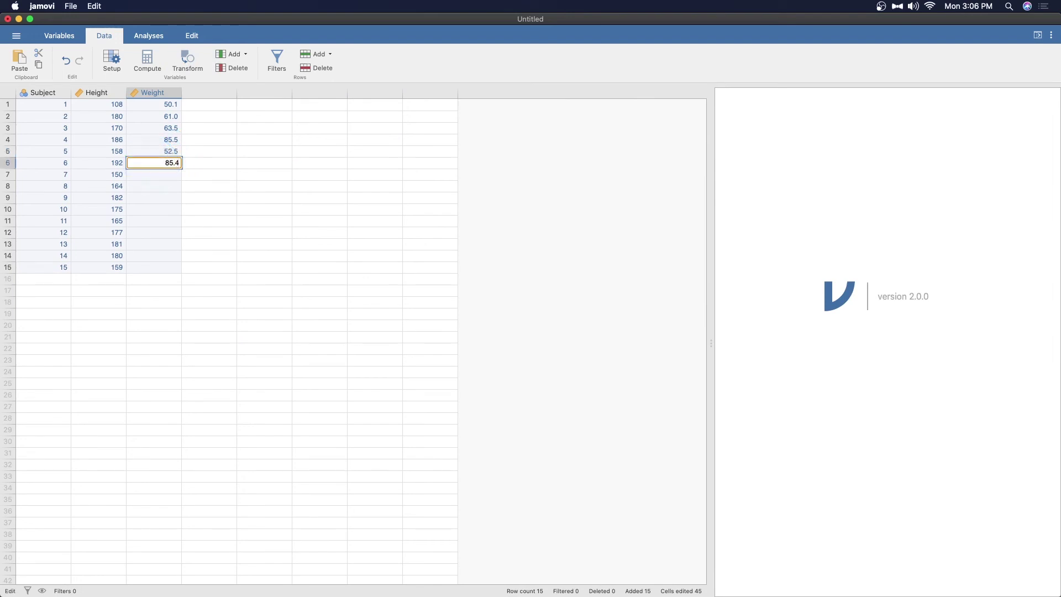
key("Return")
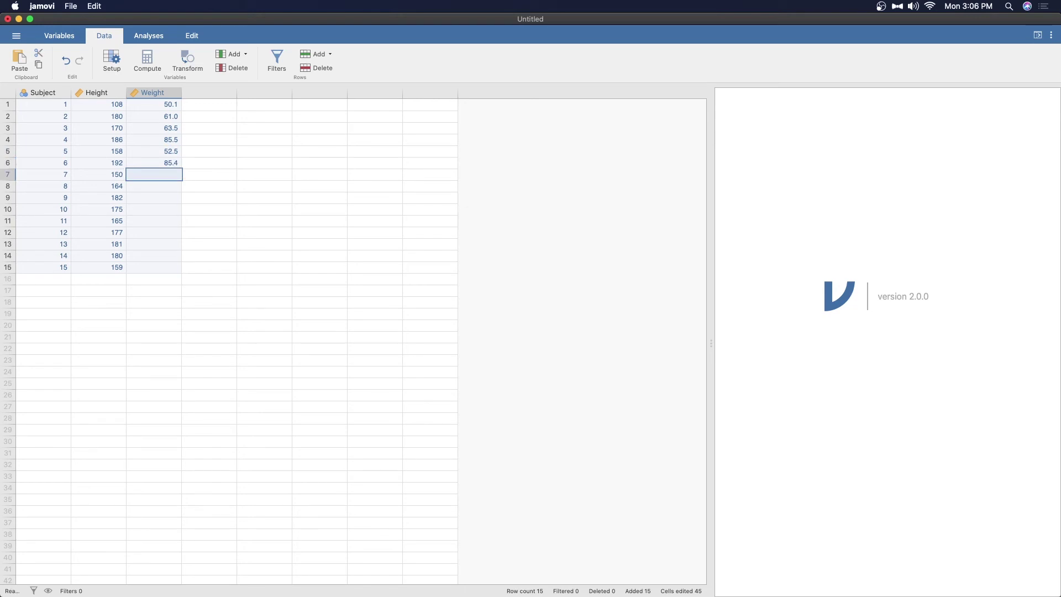
type("23.4")
key("Return")
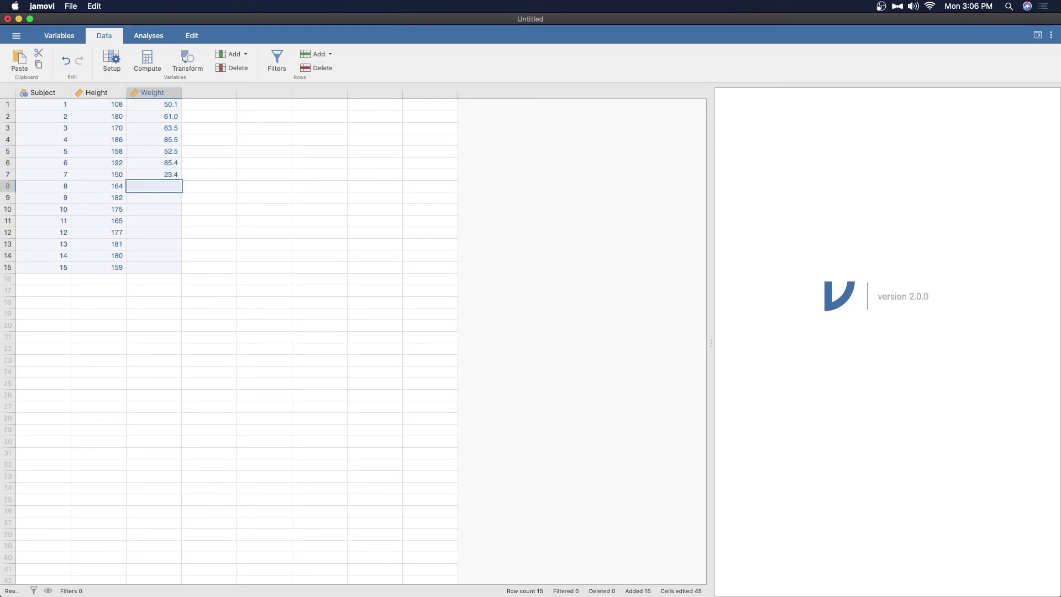
type("45.3")
key("Return")
type("84.")
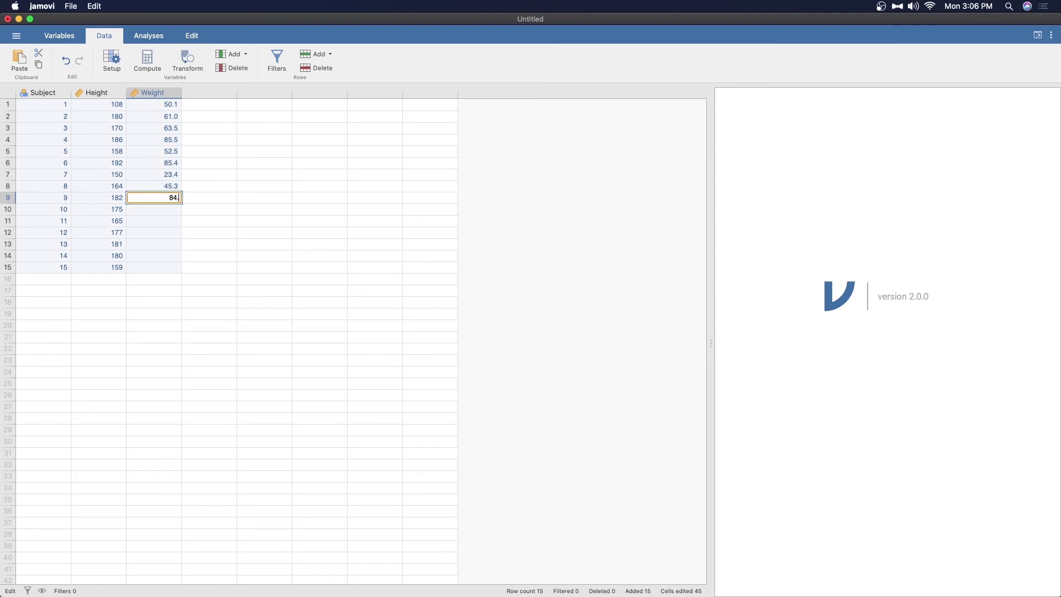
key("Return")
key("Up")
key("Up")
key("Up")
key("Up")
key("Up")
key("Up")
key("Up")
key("Down")
key("Down")
key("Down")
key("Down")
key("Down")
key("Down")
key("Down")
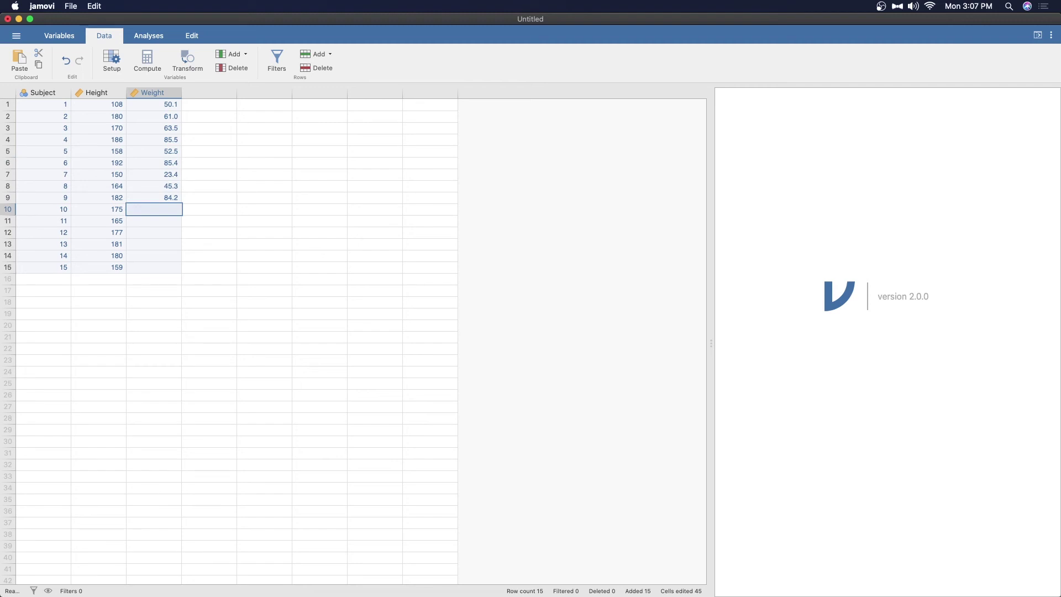
Enter weights 65.4, 74.2, 55.6, 45.9, 62.4 and 25.9 for subjects 10–15.
type("65.4")
key("Return")
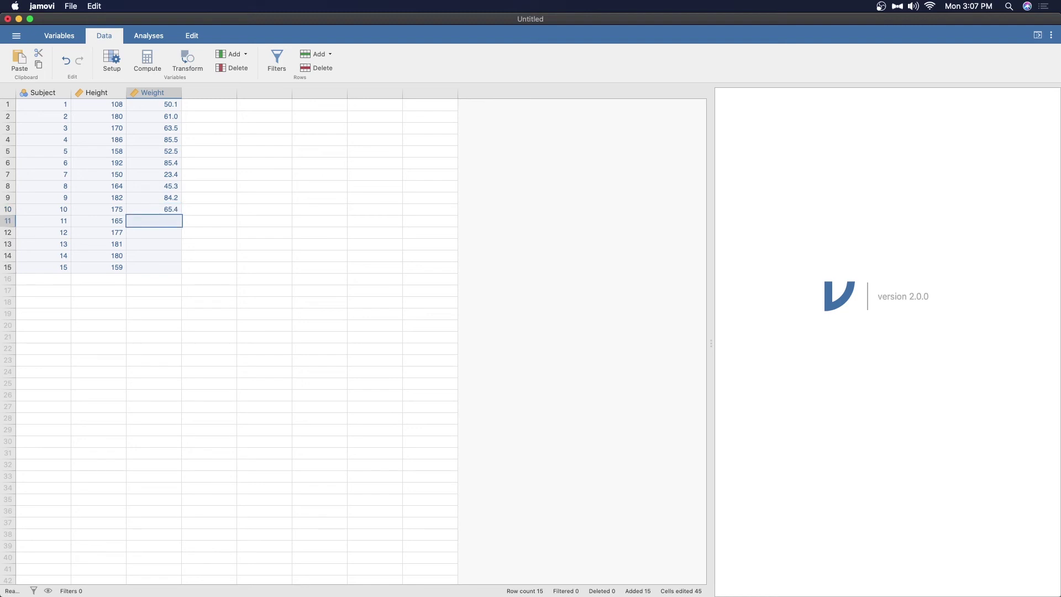
type("74.2")
key("Return")
type("55.6")
key("Return")
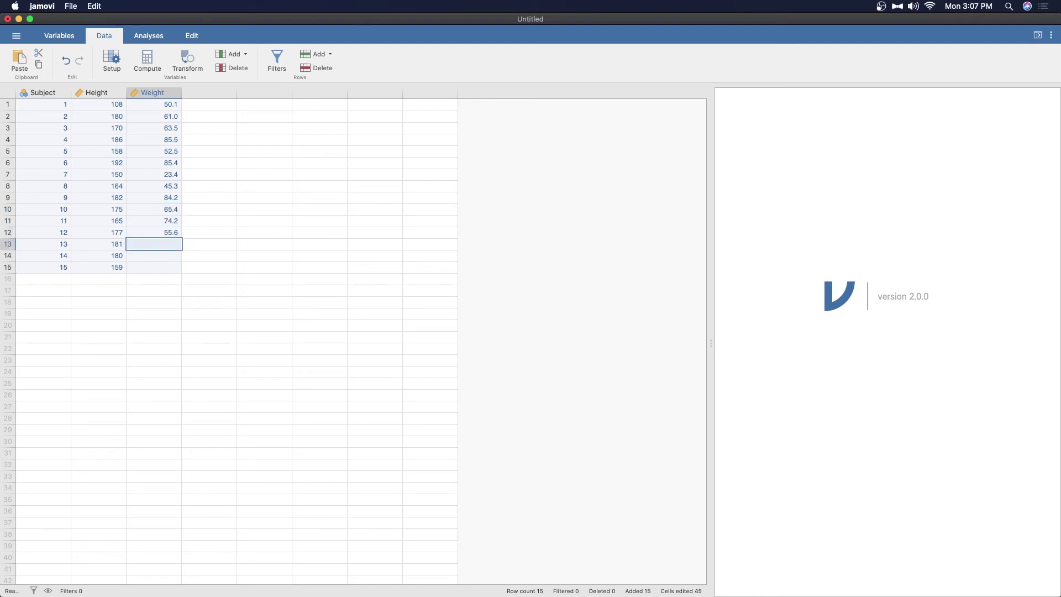
type("45.9")
key("Return")
type("62.4")
key("Return")
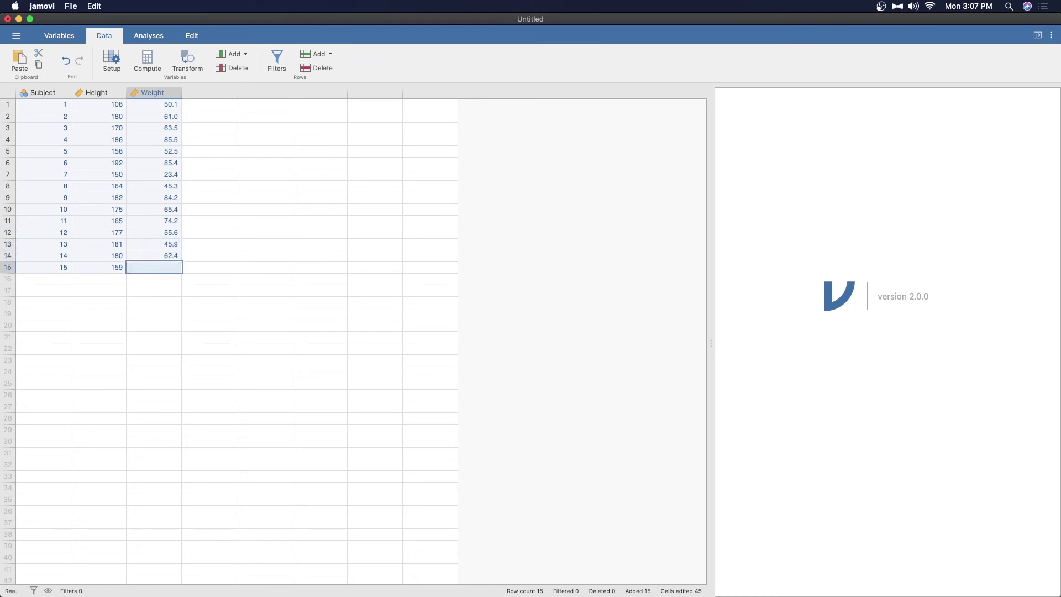
type("25")
key("Return")
key("Up")
key("Up")
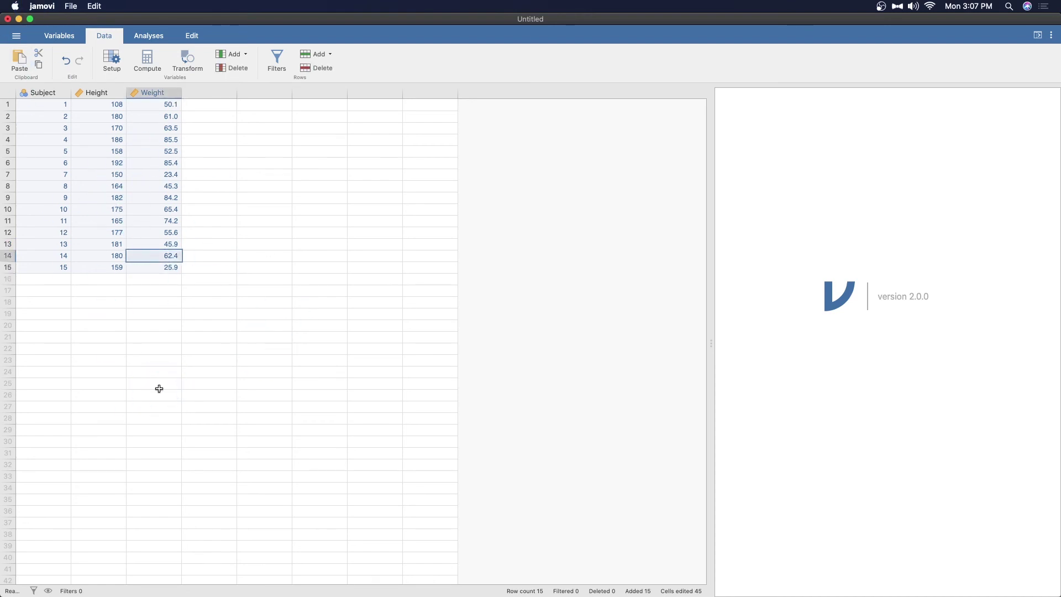
Append a new data variable after Weight from the Variables tab.
left_click(58, 33)
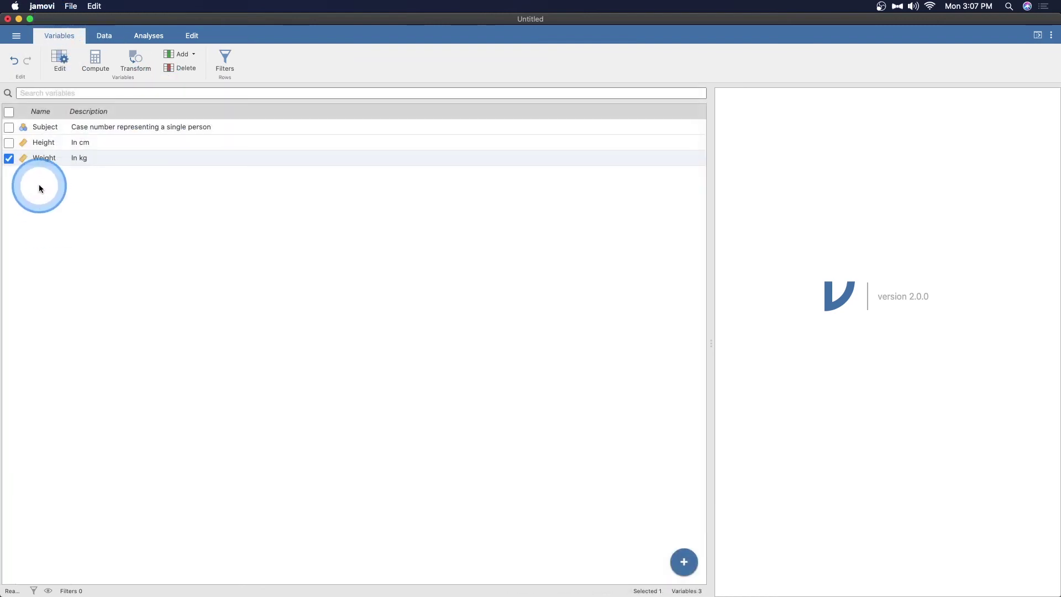
left_click(182, 53)
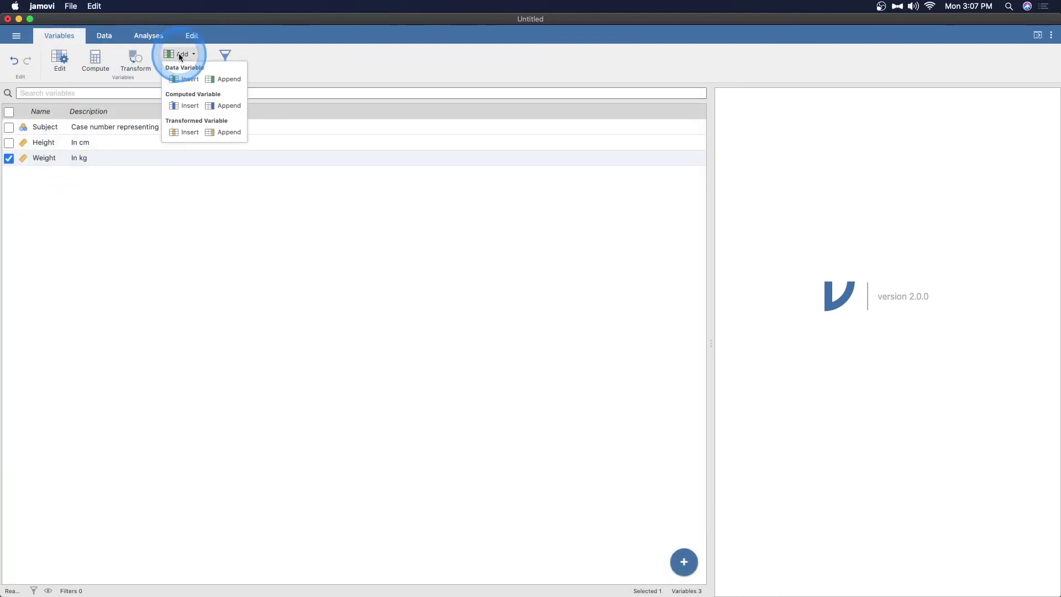
left_click(220, 79)
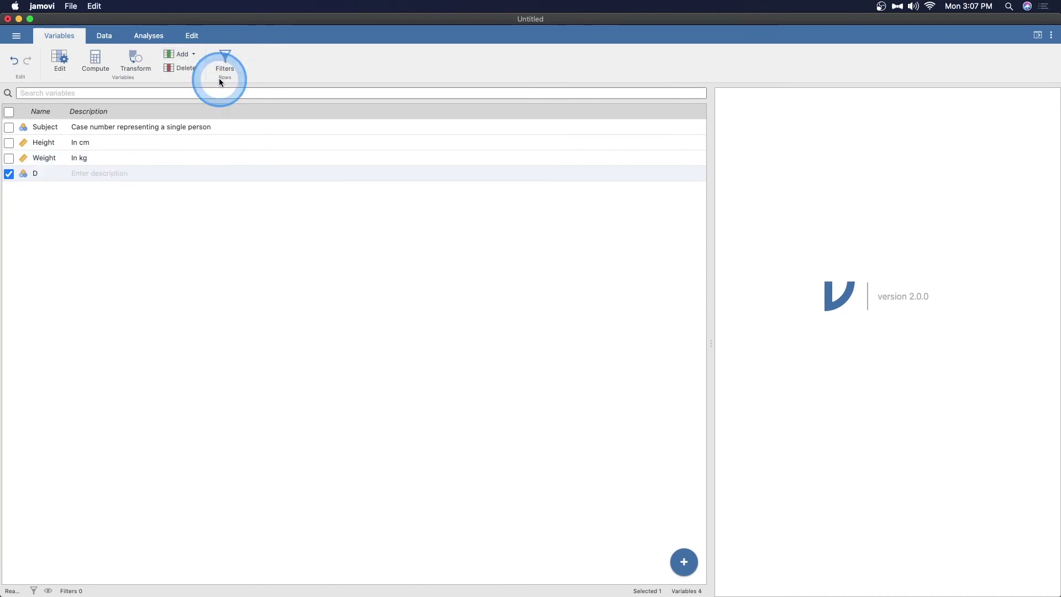
double_click(41, 176)
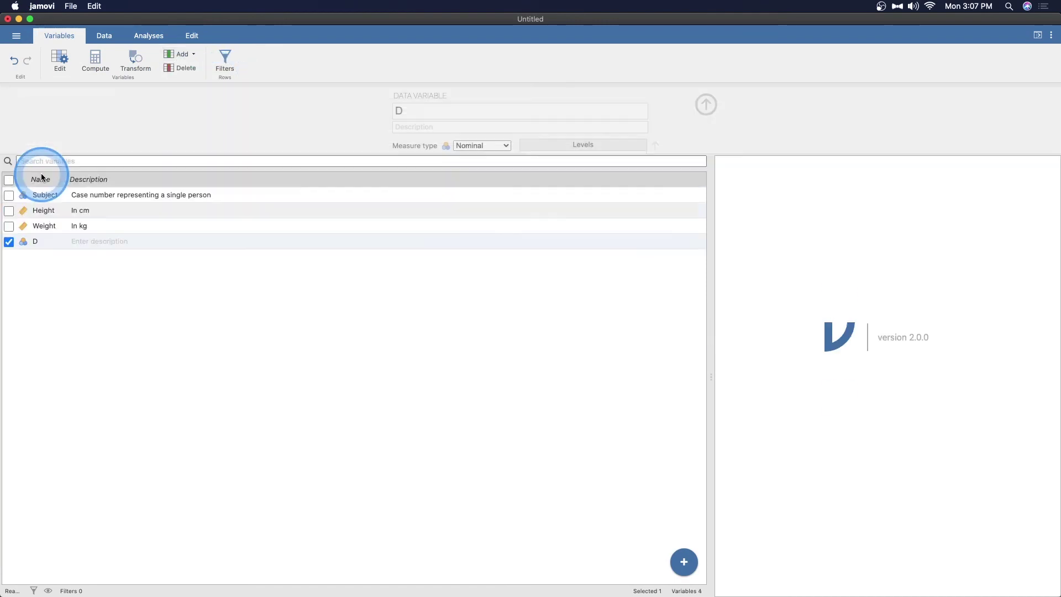
Name it Condition, describe it as 'This is the experimental condition', and keep it Nominal.
left_click(740, 223)
left_click(419, 111)
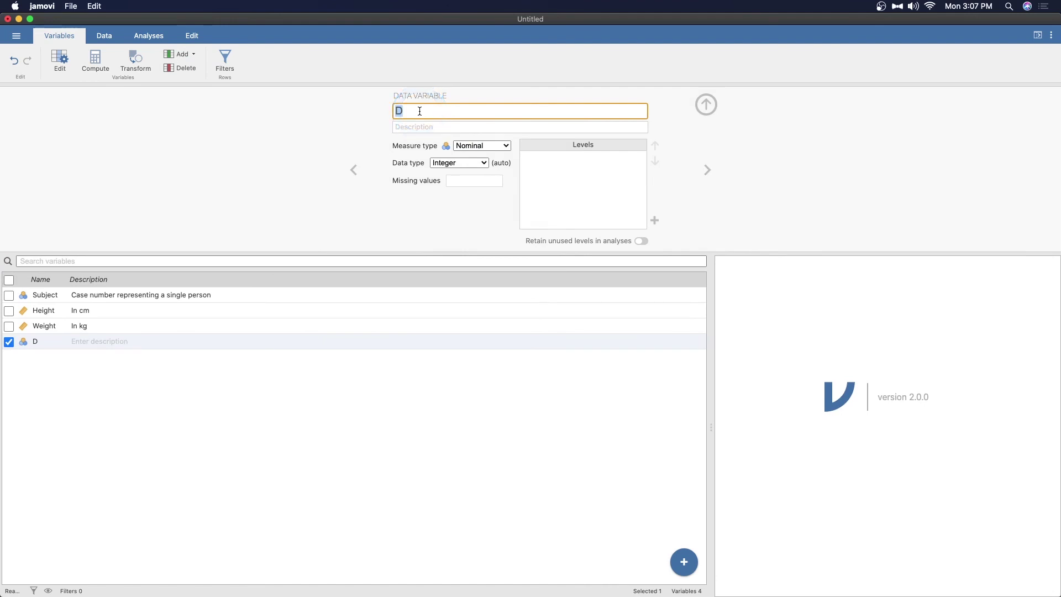
type("CO")
left_click(451, 128)
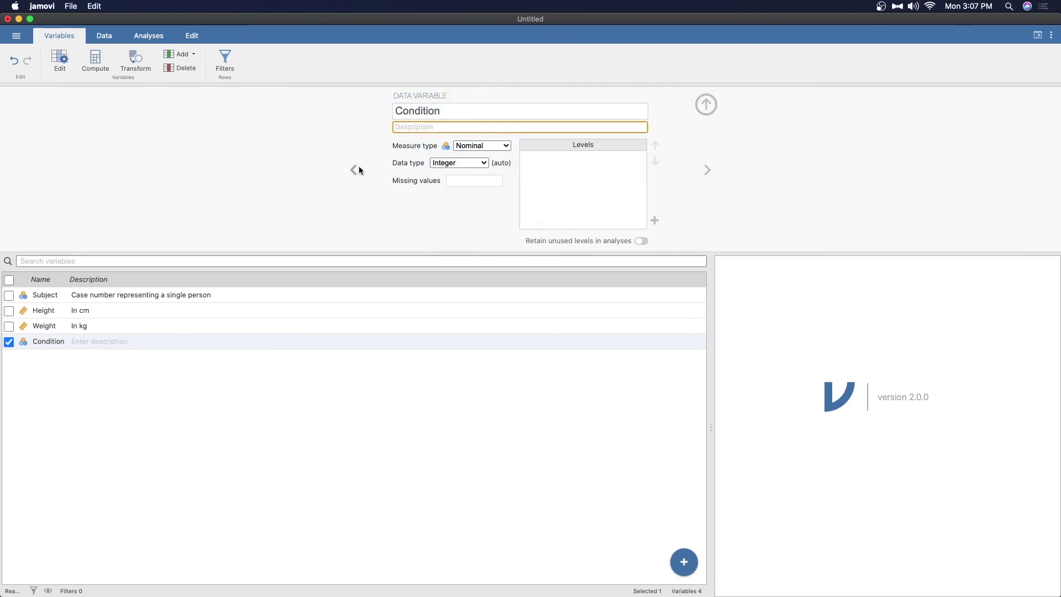
type("This is th experimental condition")
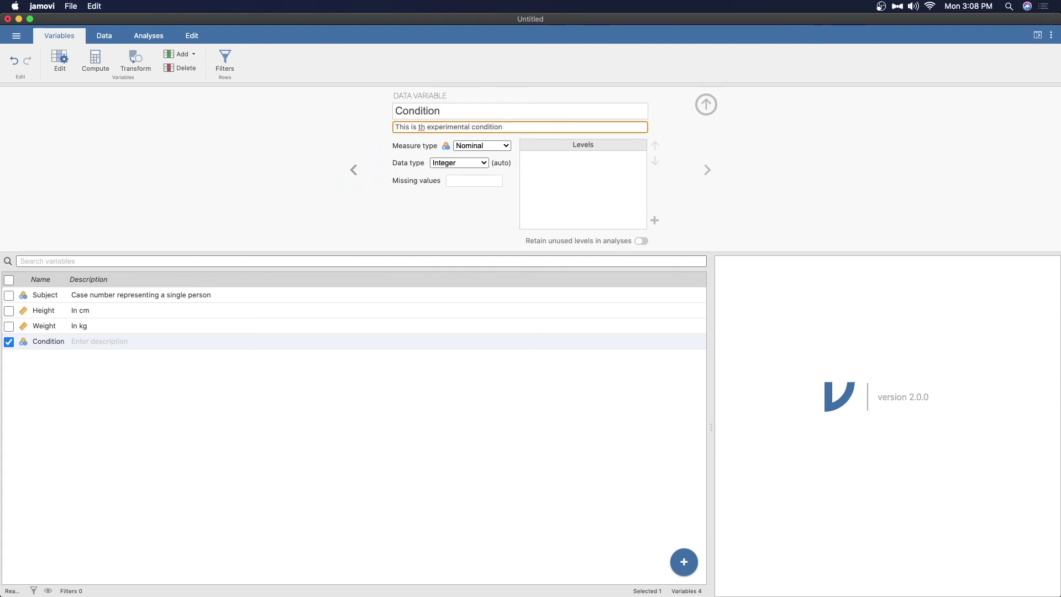
left_click(425, 127)
type("e")
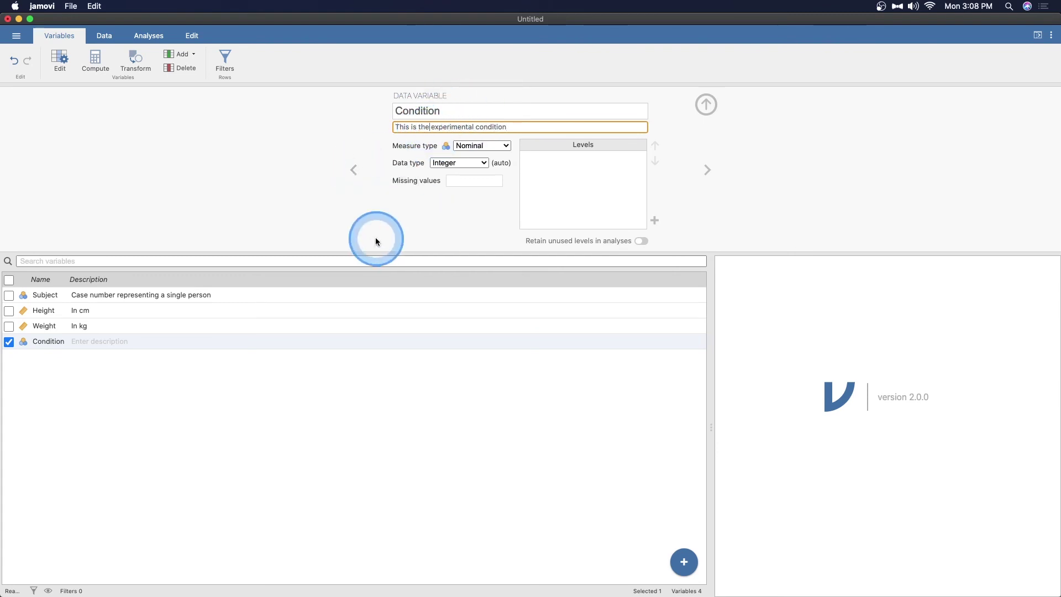
left_click(467, 146)
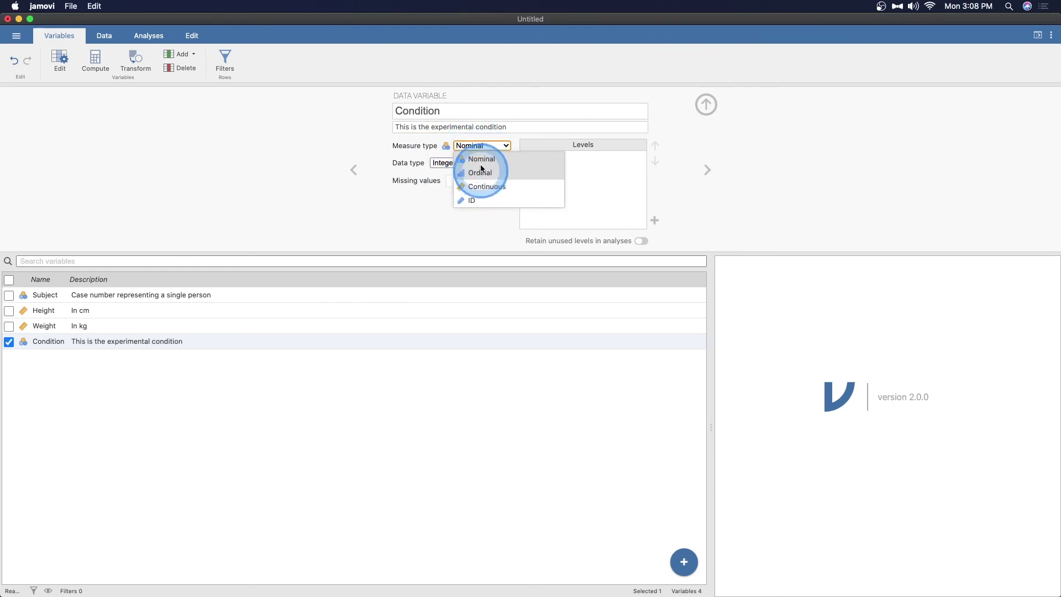
left_click(463, 160)
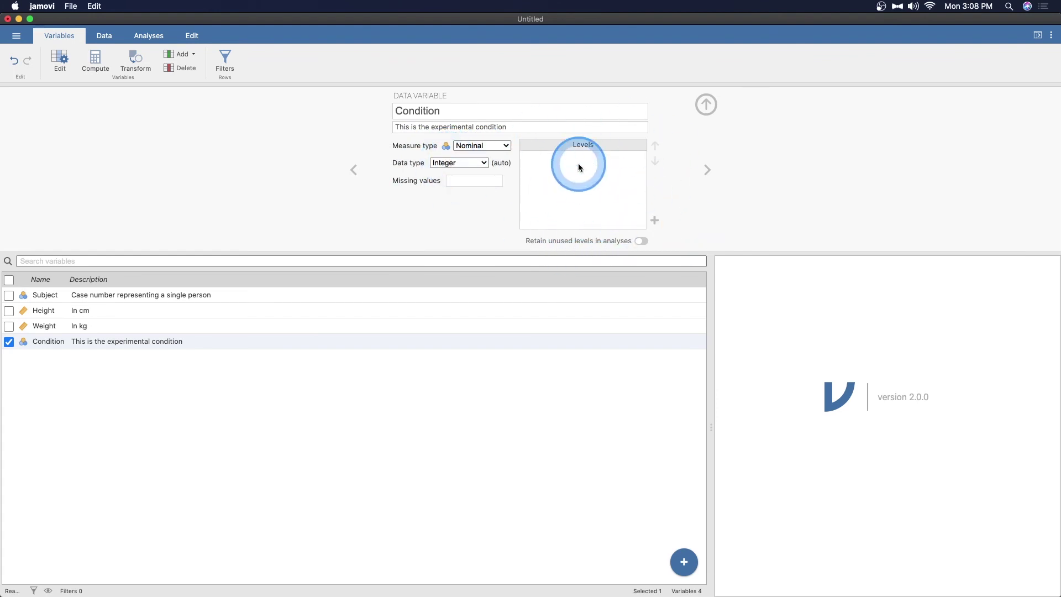
Add level values 1 and 2 to the Condition variable.
left_click(652, 221)
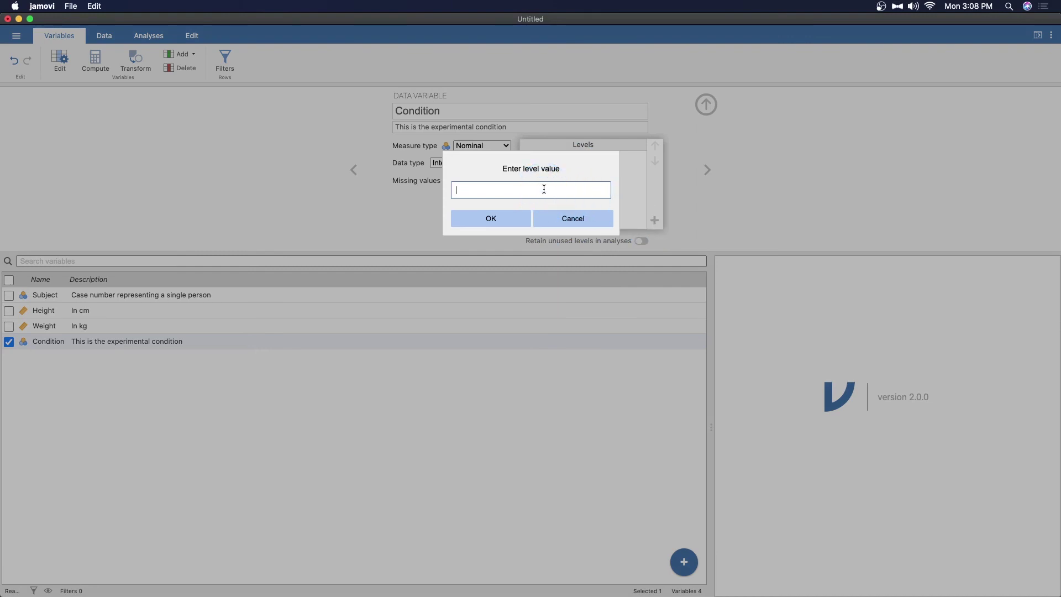
type("1")
left_click(505, 220)
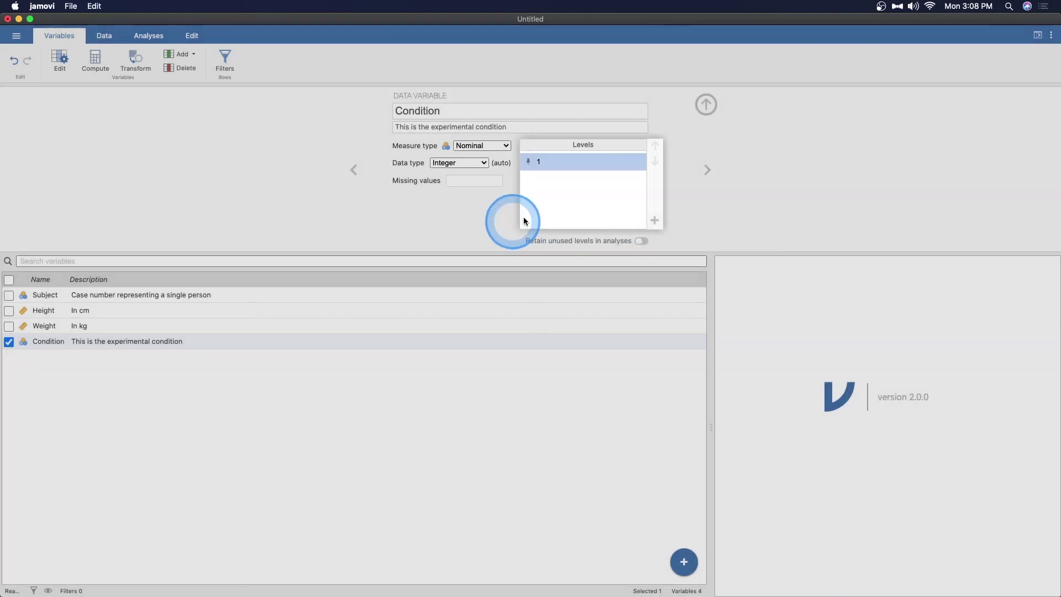
left_click(654, 220)
type("2")
left_click(490, 220)
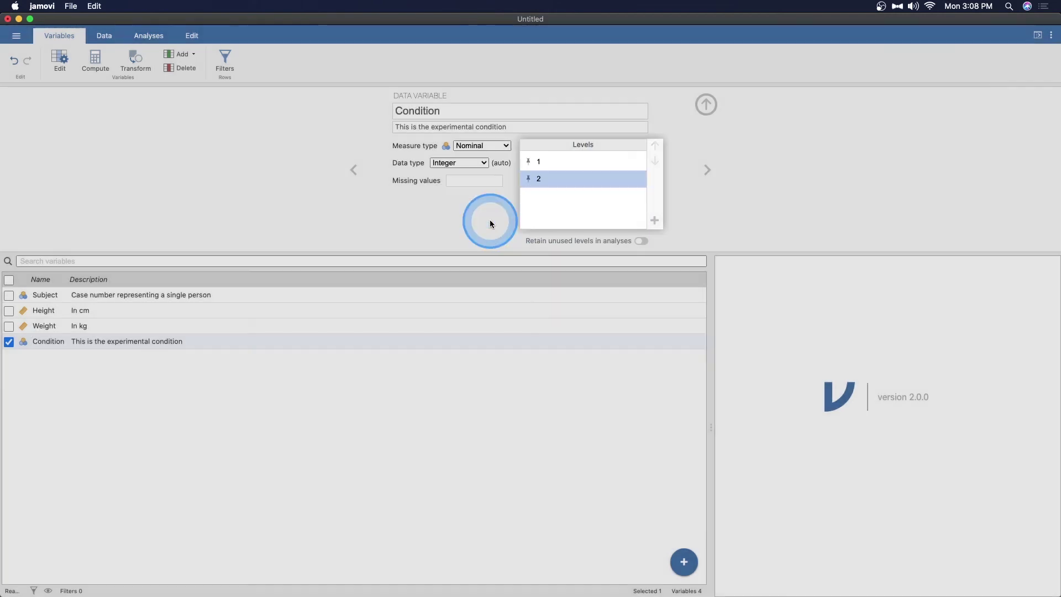
Label level 1 as Control and level 2 as Experimental.
double_click(568, 160)
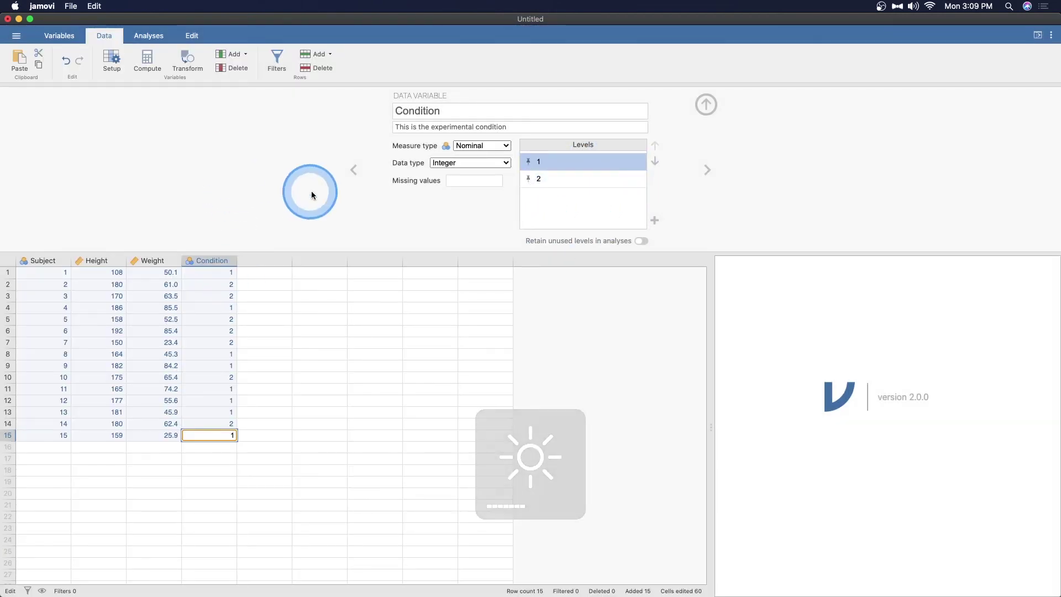
double_click(557, 160)
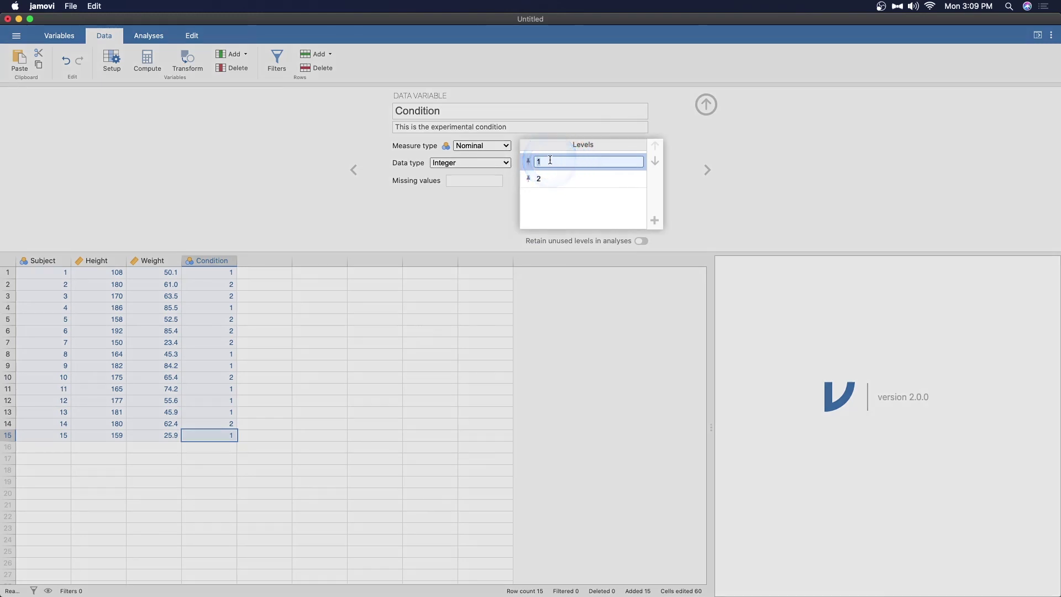
left_click(550, 160)
type("Control")
left_click(551, 179)
type("Experimental")
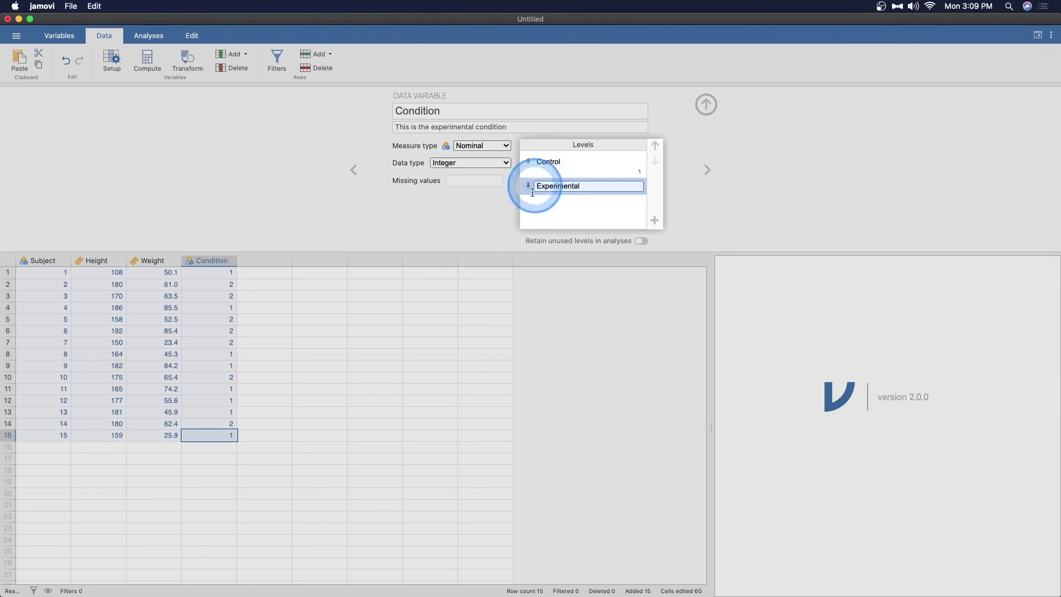
left_click(535, 240)
left_click(644, 185)
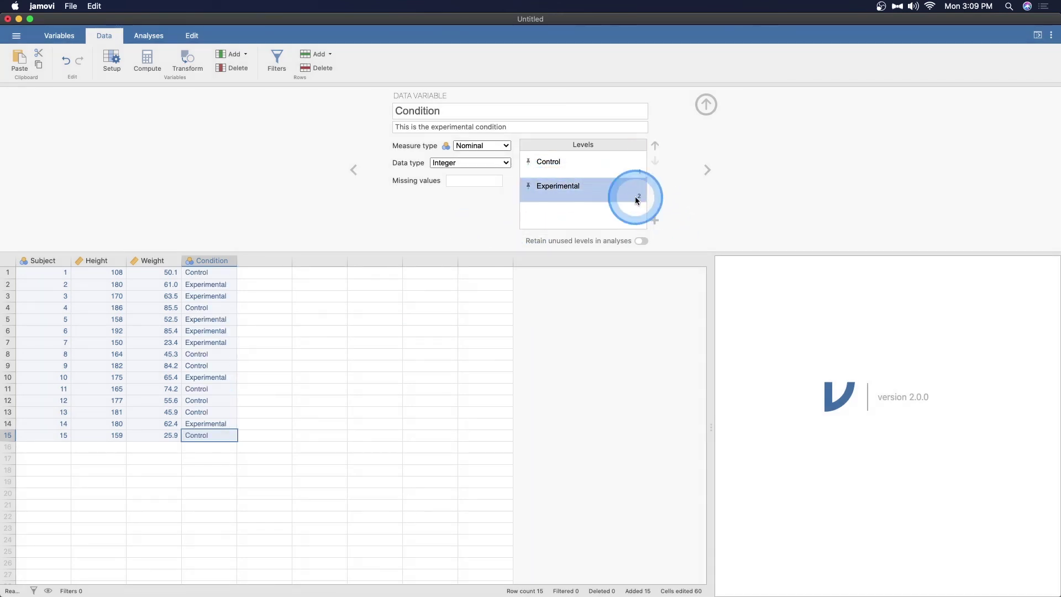
left_click(205, 259)
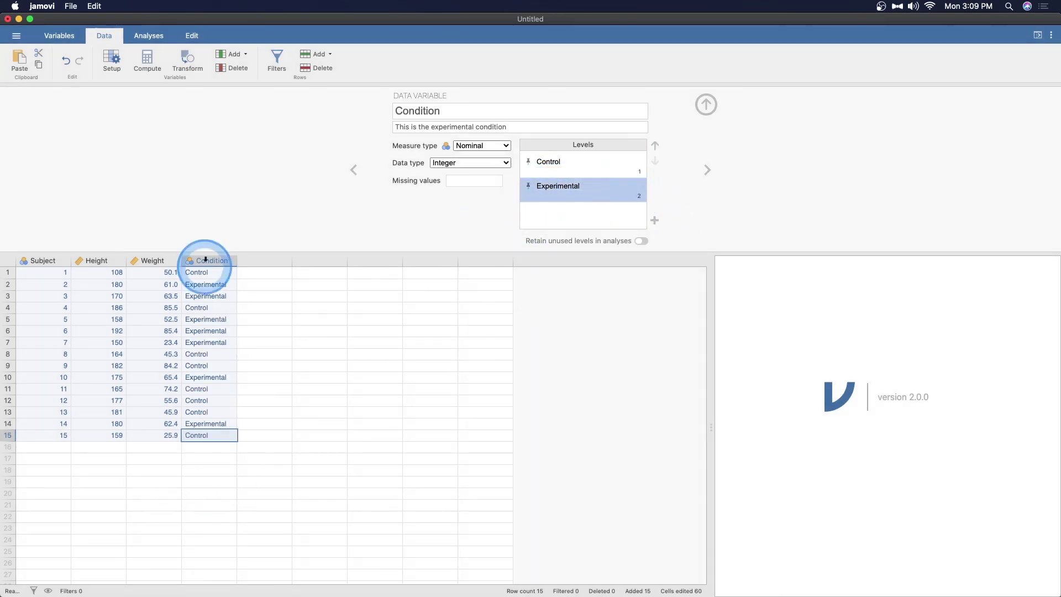
Enter 2 in the empty Condition cell below subject 15, then collapse the variable setup panel.
left_click(199, 472)
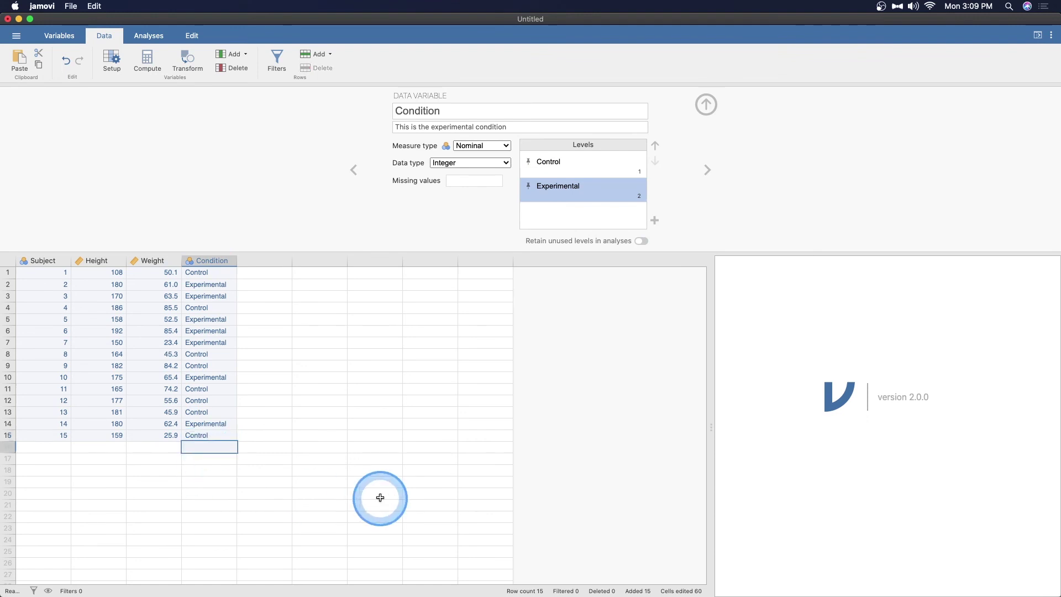
type("2")
left_click(263, 492)
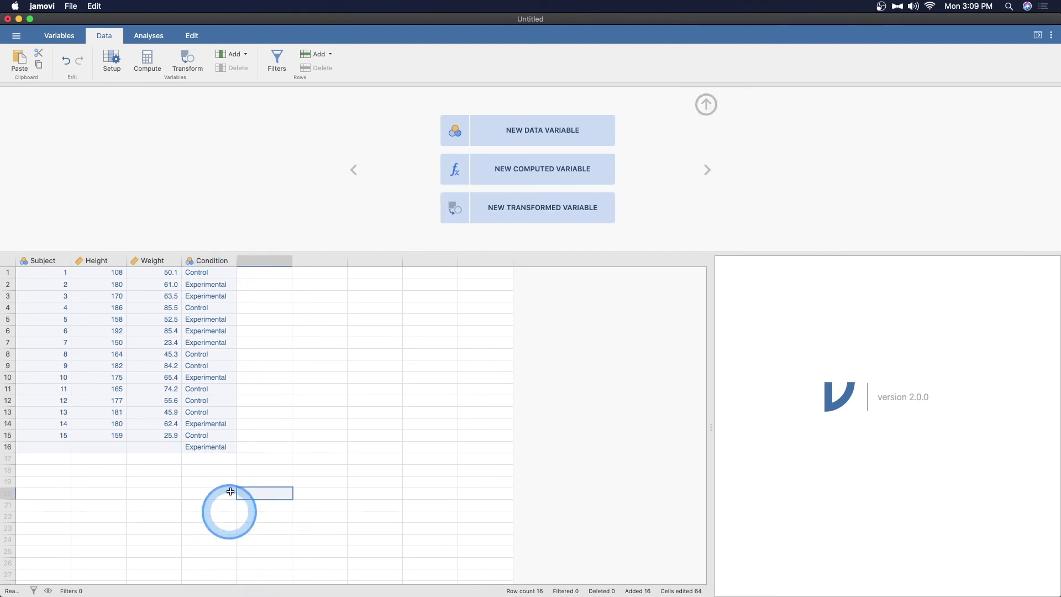
left_click(203, 458)
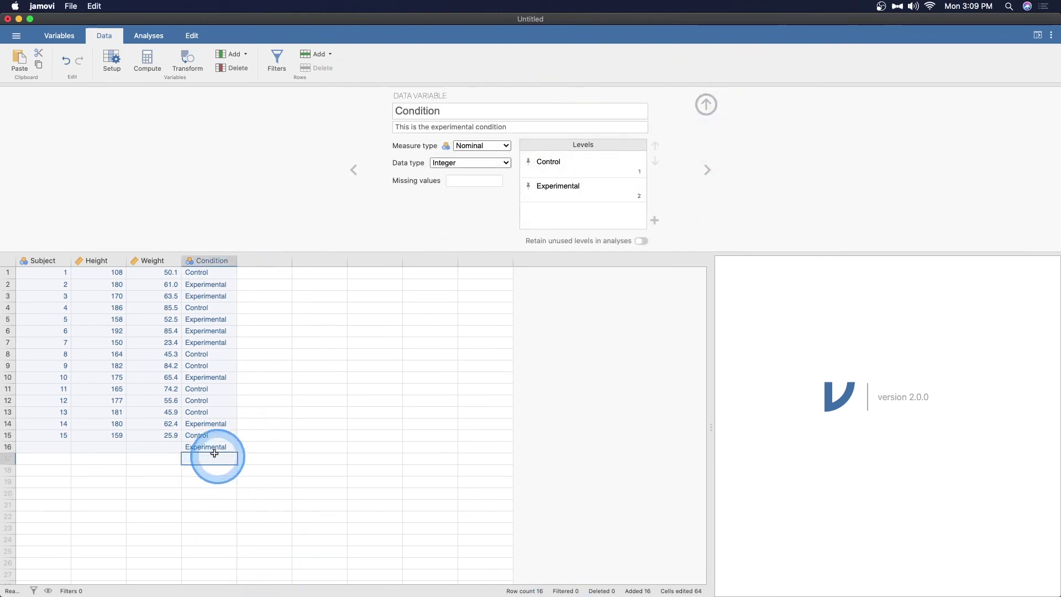
left_click(160, 482)
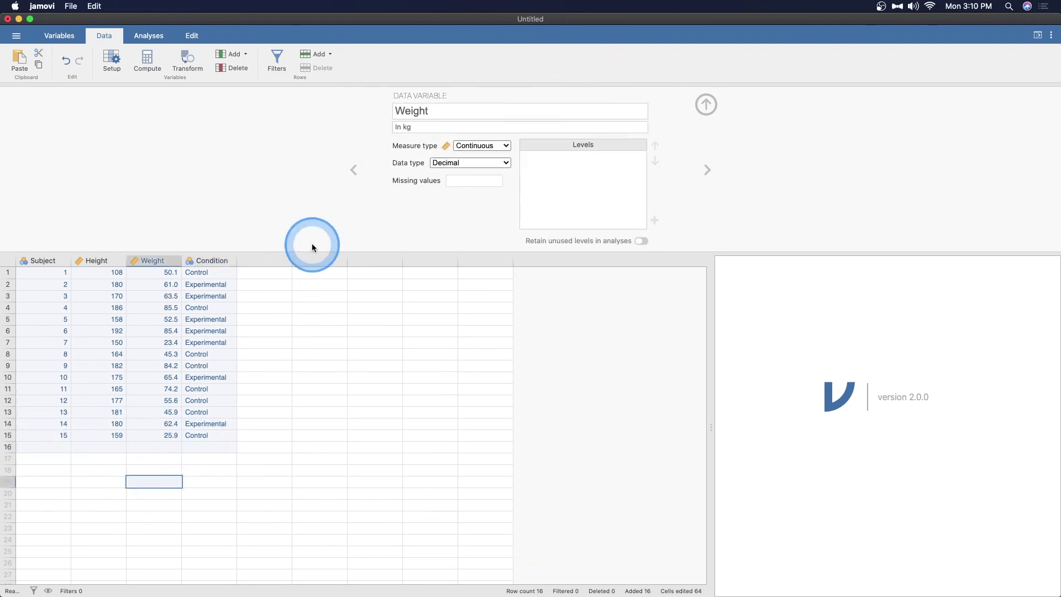
left_click(706, 104)
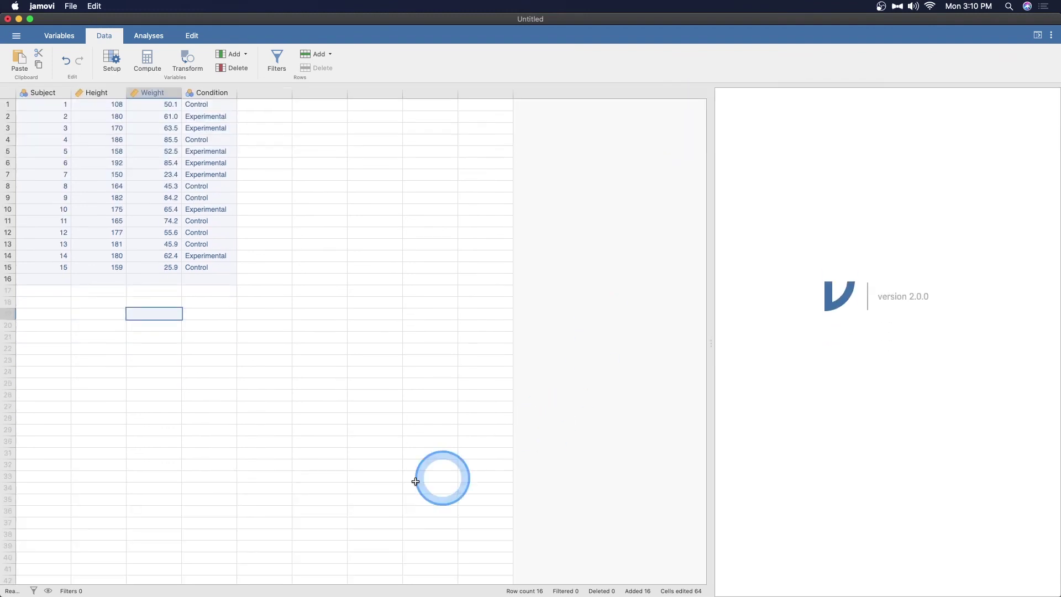
Turn on 'Retain unused levels in analyses' in Condition's variable setup.
double_click(212, 93)
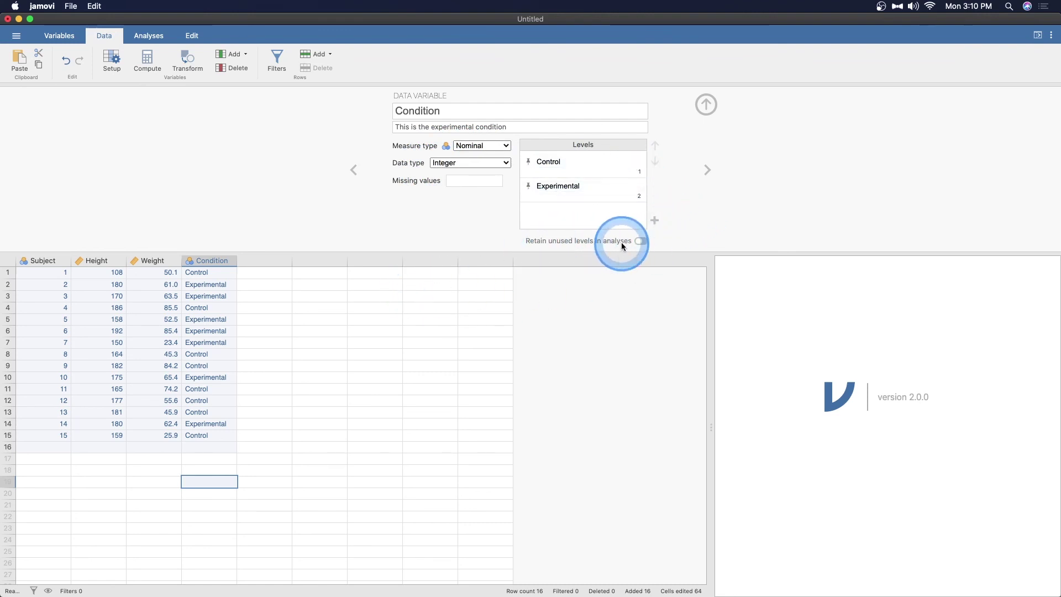
left_click(642, 241)
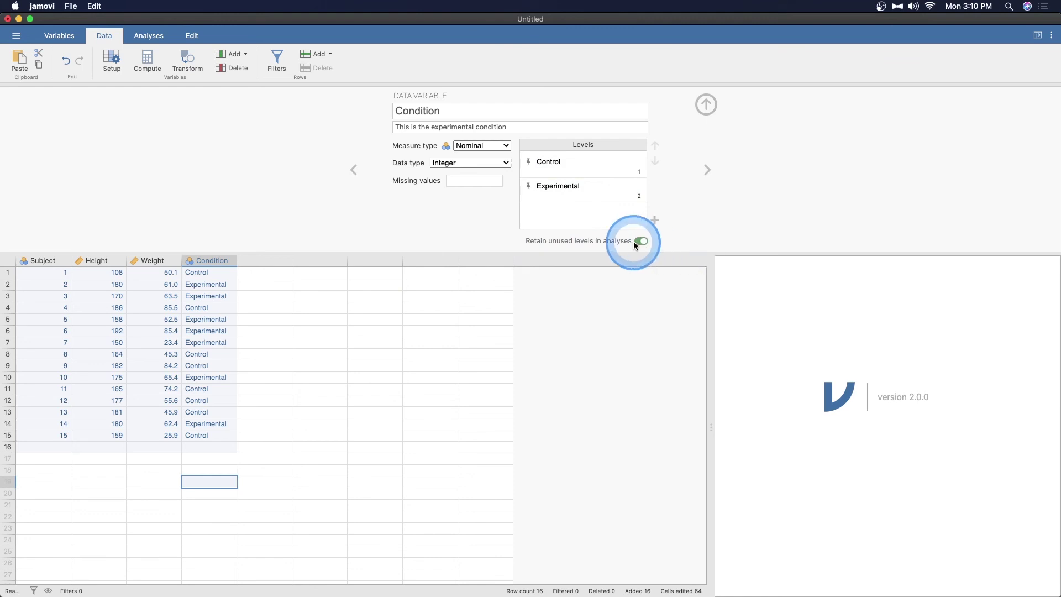